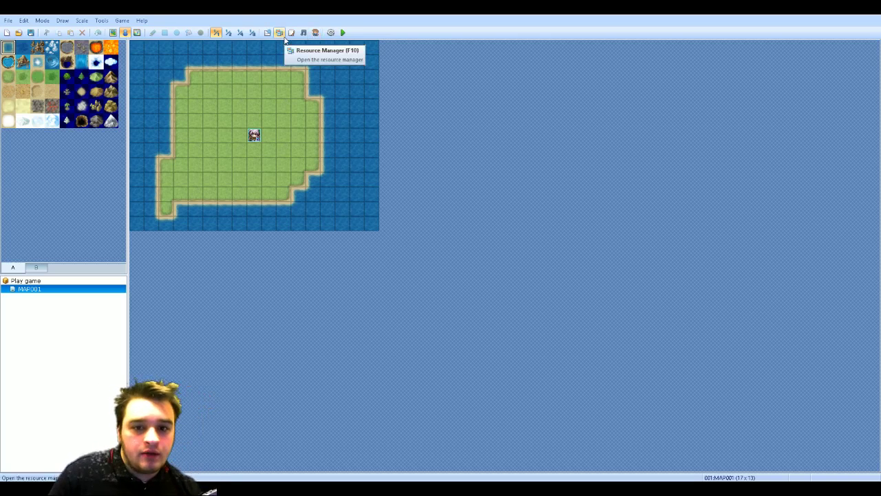
Step: Open the Resource Manager on Graphics/Characters and preview an existing character sprite
{"action": "left_click", "coordinate": [284, 38]}
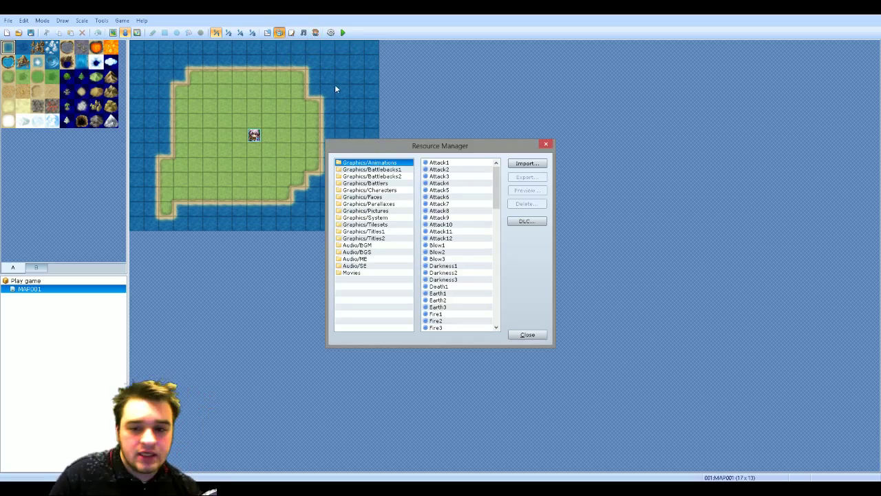
{"action": "left_click", "coordinate": [384, 185]}
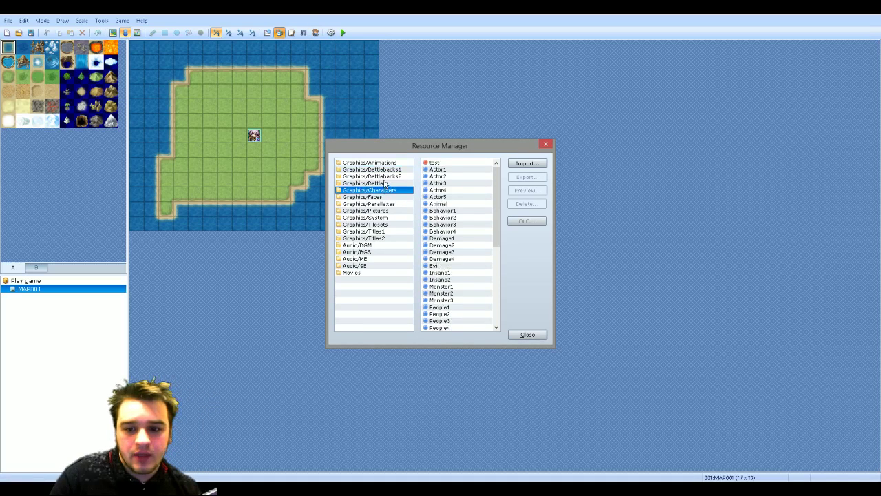
{"action": "left_click", "coordinate": [385, 190]}
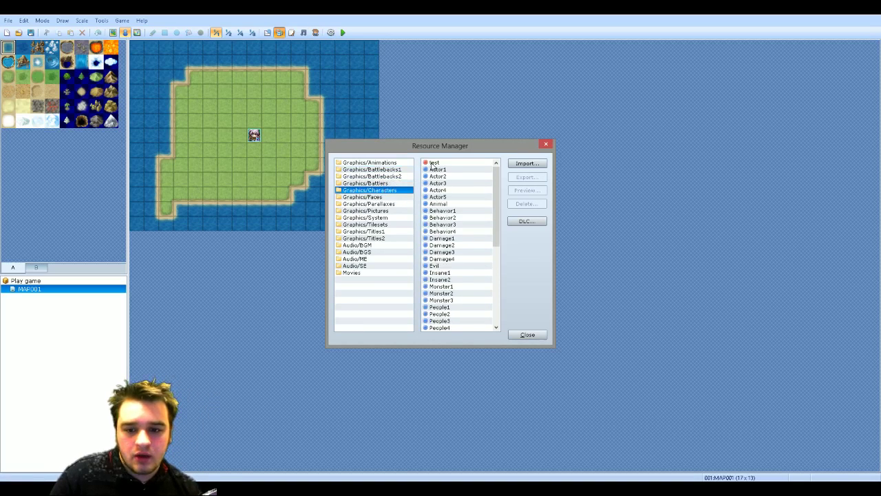
{"action": "double_click", "coordinate": [431, 162]}
{"action": "left_click", "coordinate": [508, 309]}
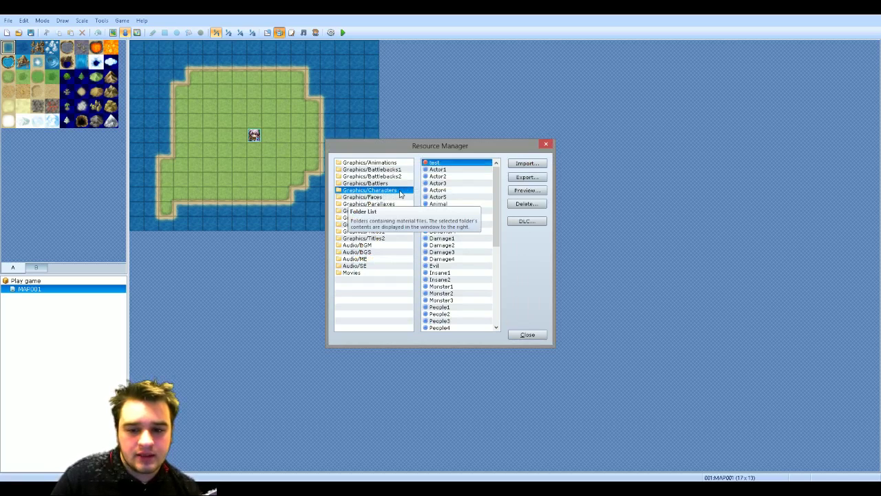
Step: Import Alexandra_Sprite_Sheet.png from the Desktop's The End Of An Age Main Characters folder
{"action": "left_click", "coordinate": [526, 164]}
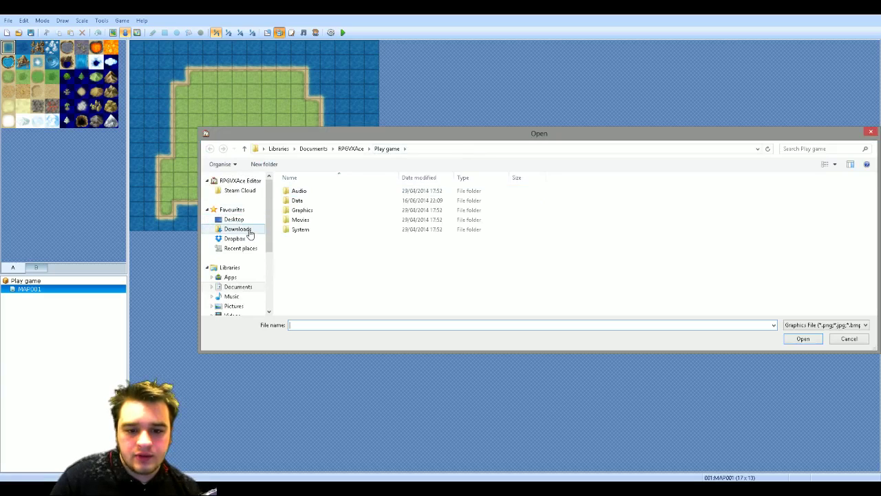
{"action": "scroll", "coordinate": [270, 210], "scroll_direction": "down", "scroll_amount": 3}
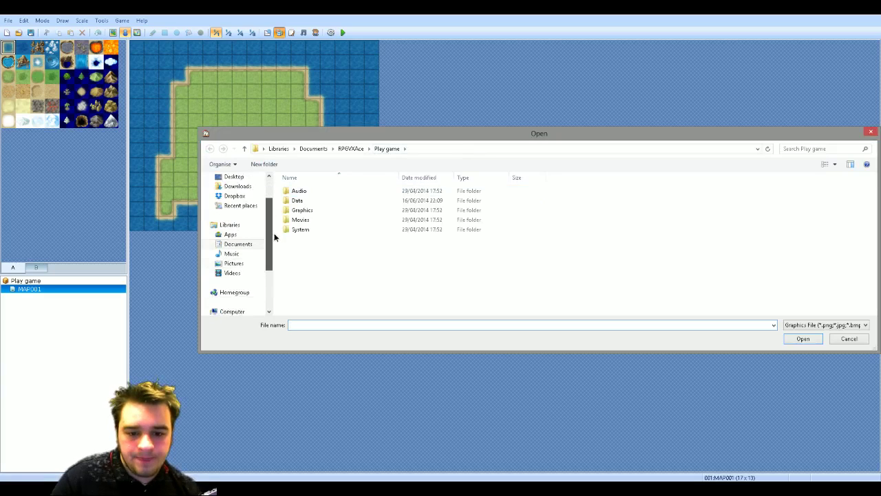
{"action": "scroll", "coordinate": [270, 210], "scroll_direction": "up", "scroll_amount": 3}
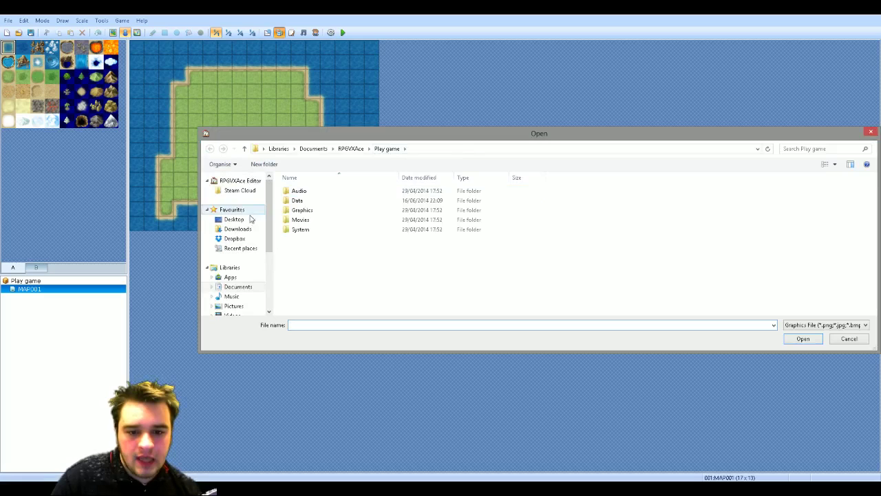
{"action": "left_click", "coordinate": [237, 219]}
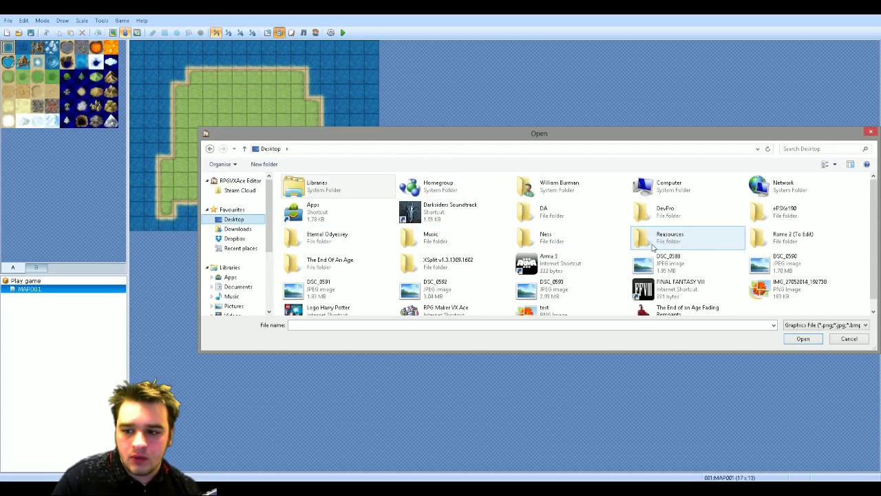
{"action": "left_click", "coordinate": [358, 263]}
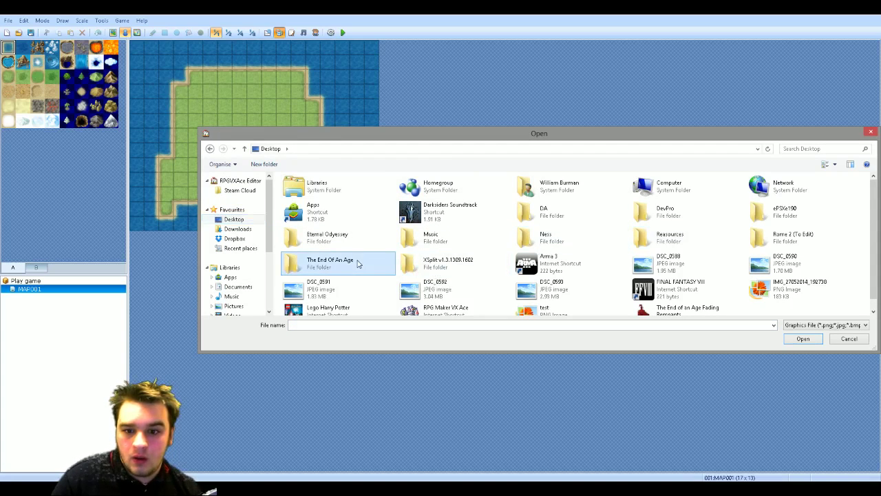
{"action": "double_click", "coordinate": [662, 237]}
{"action": "double_click", "coordinate": [334, 192]}
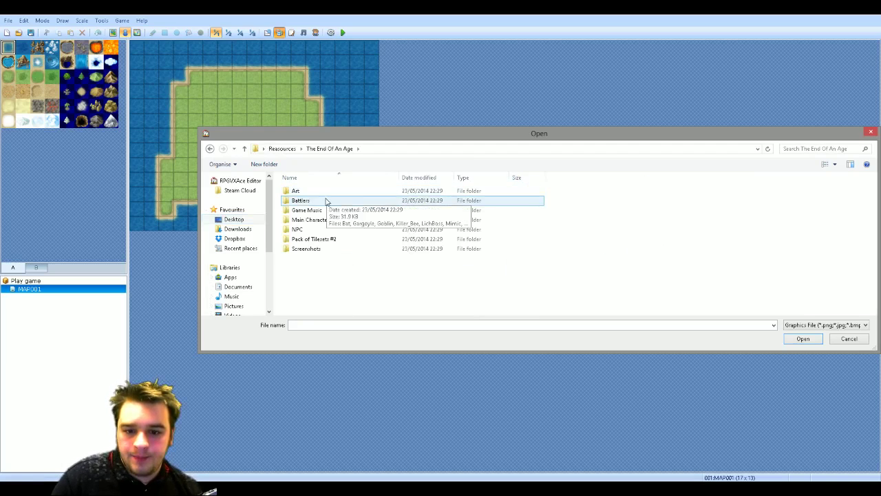
{"action": "left_click", "coordinate": [325, 200]}
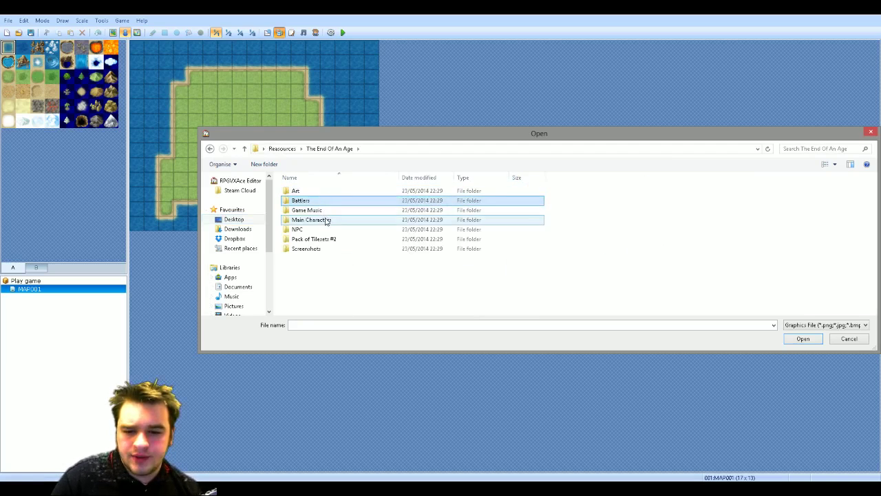
{"action": "double_click", "coordinate": [311, 220]}
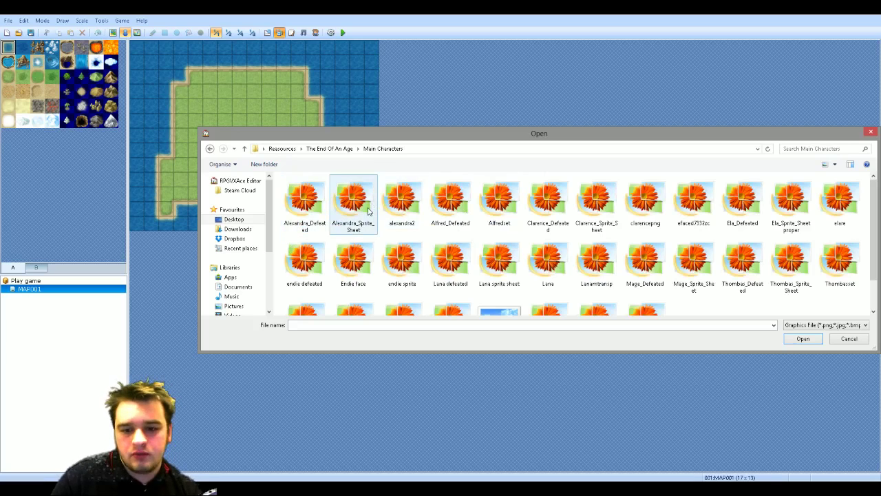
{"action": "double_click", "coordinate": [352, 201]}
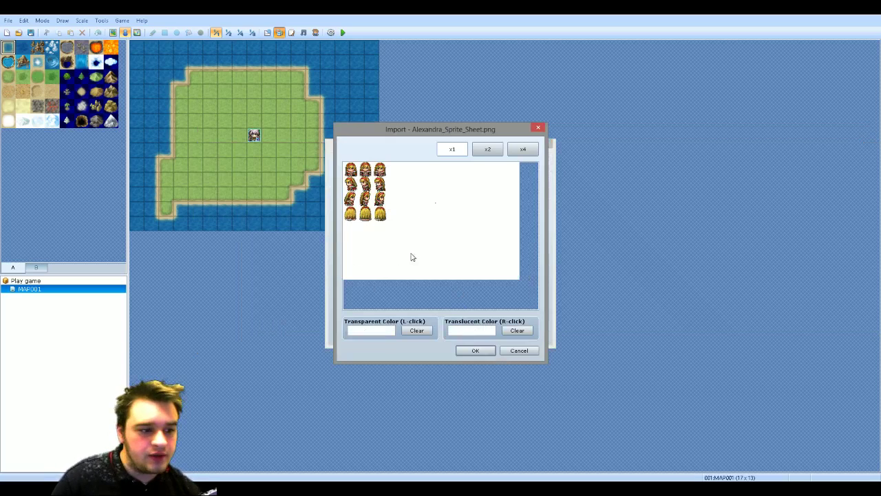
Step: Confirm the Alexandra_Sprite_Sheet import and preview the imported sheet
{"action": "left_click", "coordinate": [473, 350]}
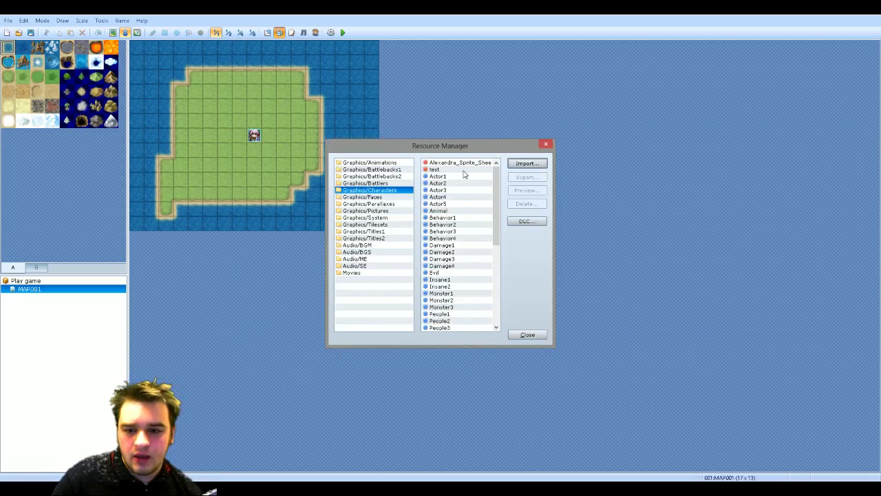
{"action": "left_click", "coordinate": [458, 163]}
{"action": "left_click", "coordinate": [457, 165]}
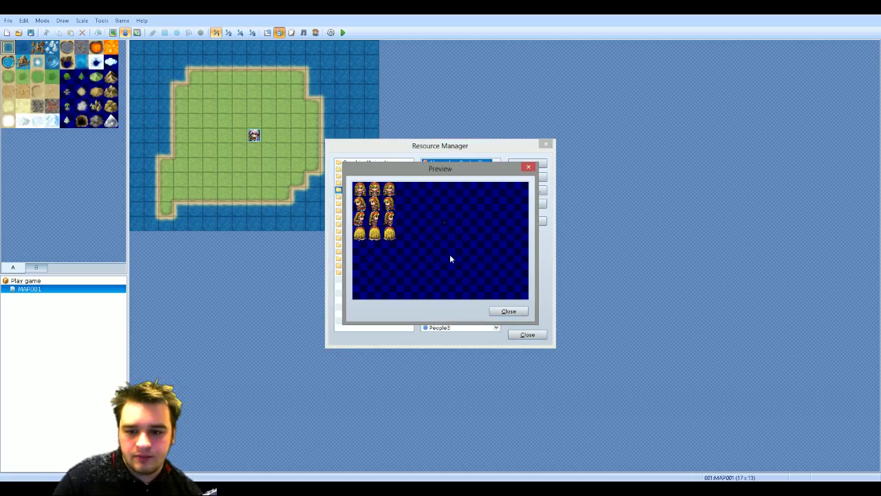
{"action": "left_click", "coordinate": [511, 312]}
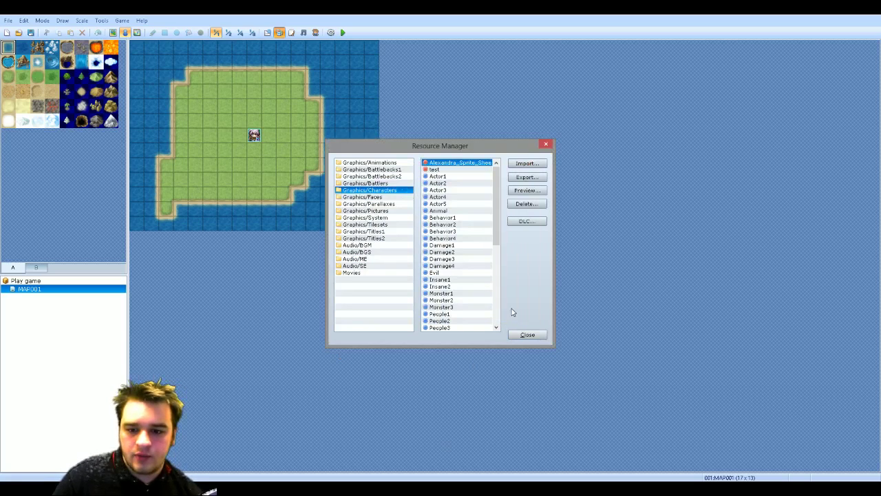
Step: Import the Lana sprite sheet as a character graphic and close the Resource Manager
{"action": "left_click", "coordinate": [527, 164]}
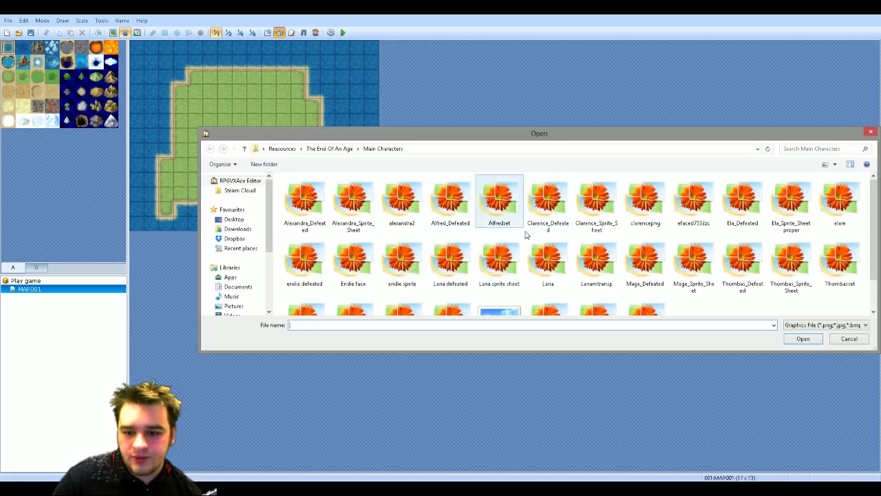
{"action": "double_click", "coordinate": [512, 260]}
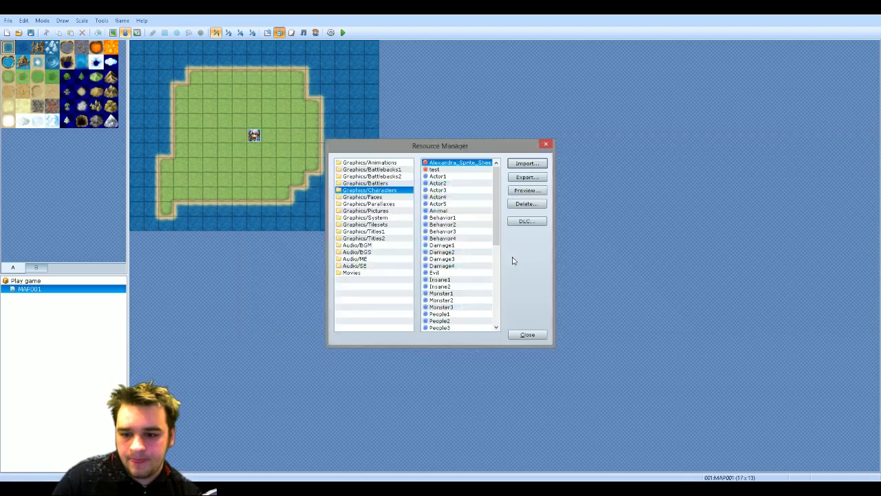
{"action": "left_click", "coordinate": [471, 348]}
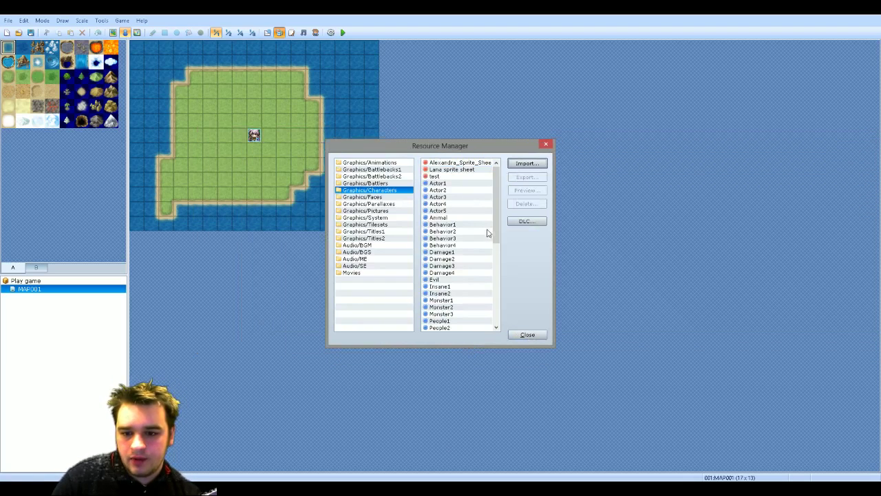
{"action": "left_click", "coordinate": [527, 335]}
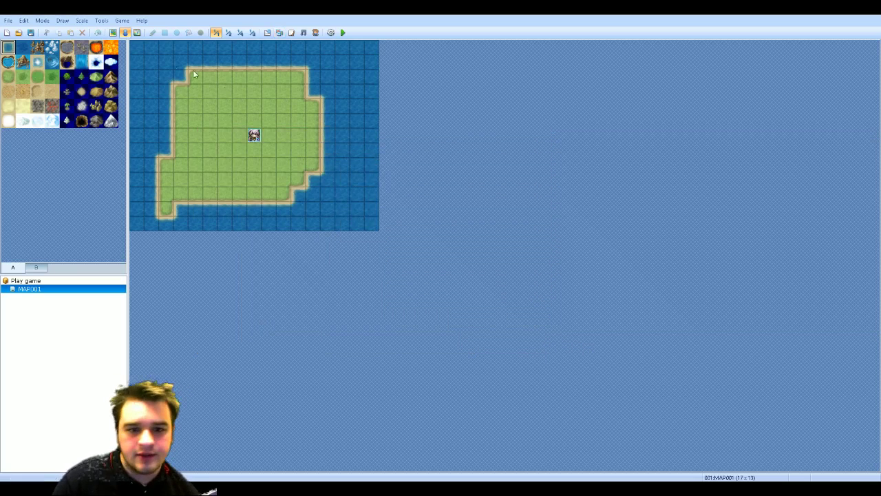
Step: Open the Database's Actors tab and select Natalie
{"action": "left_click", "coordinate": [101, 20]}
{"action": "left_click", "coordinate": [110, 30]}
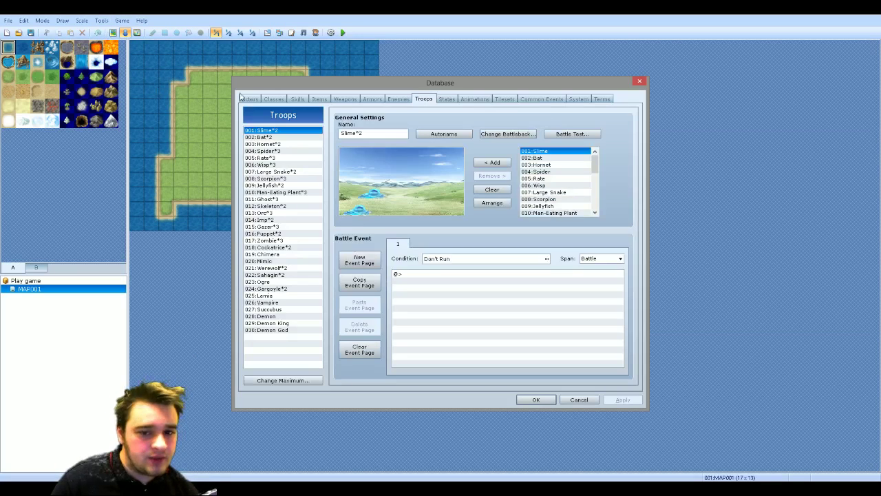
{"action": "left_click", "coordinate": [250, 98]}
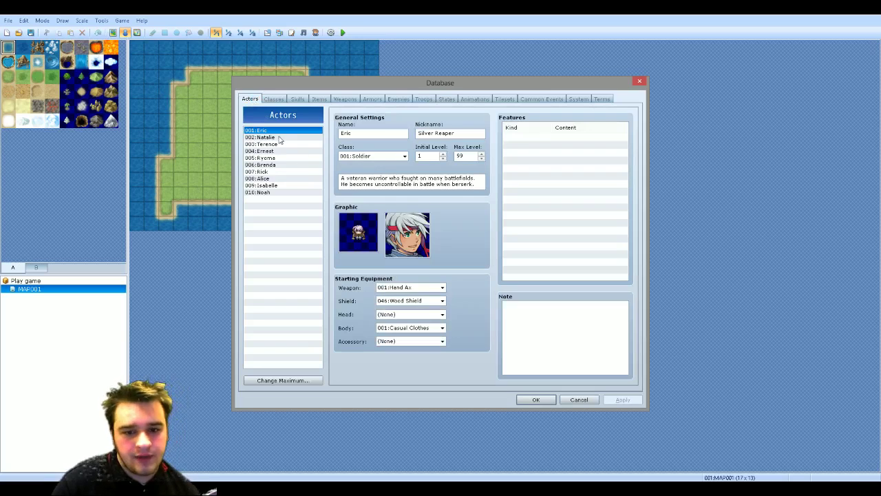
{"action": "left_click", "coordinate": [264, 143]}
{"action": "left_click", "coordinate": [264, 137]}
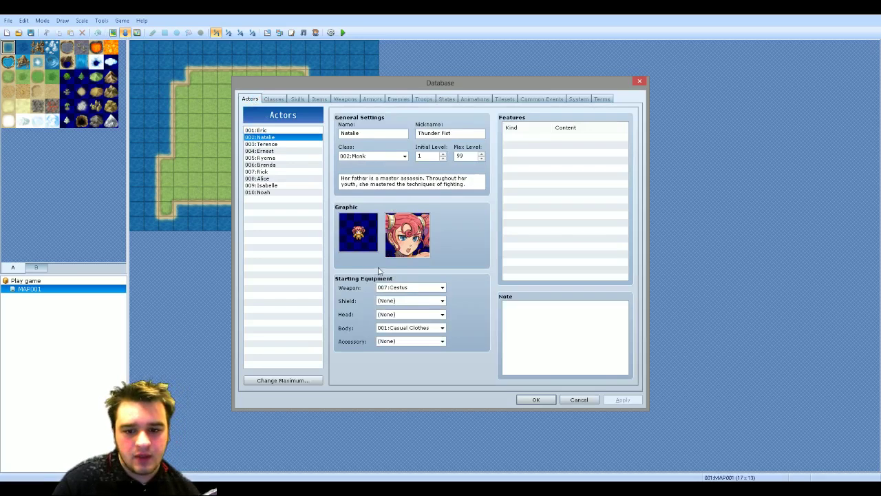
Step: Set Natalie's character graphic to the Lana sprite, apply, and close the Database
{"action": "double_click", "coordinate": [358, 233]}
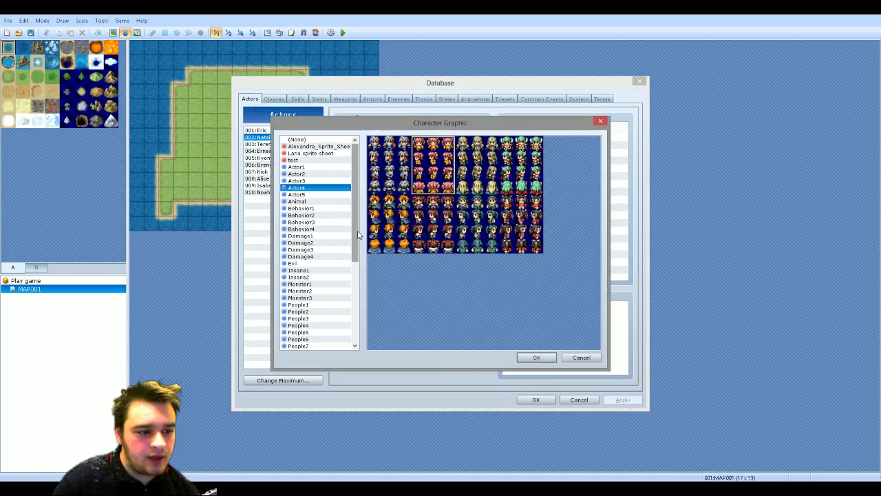
{"action": "left_click", "coordinate": [345, 152]}
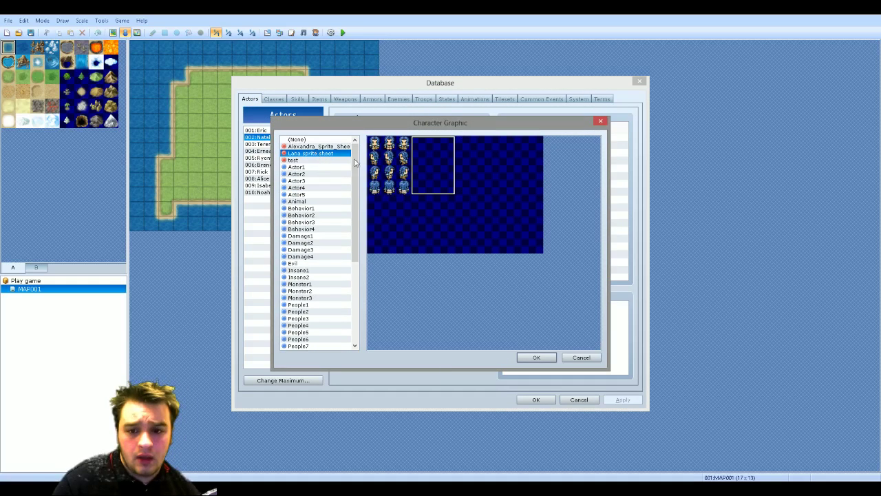
{"action": "left_click", "coordinate": [540, 357]}
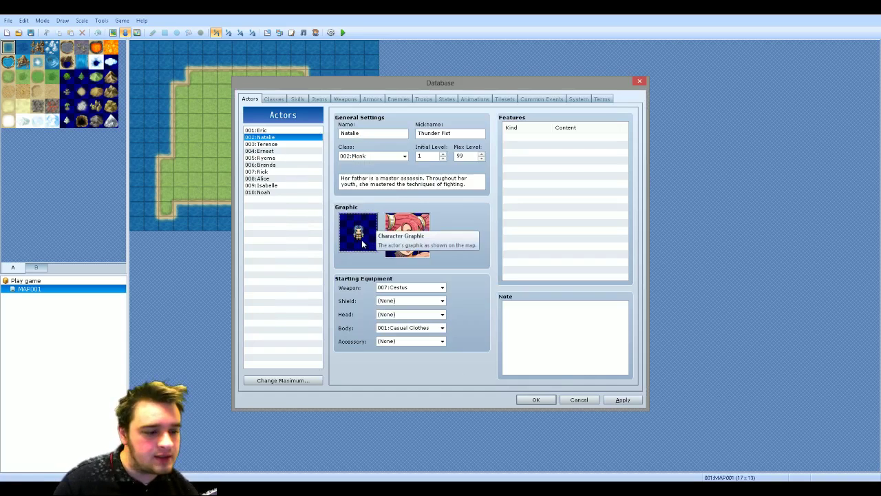
{"action": "left_click", "coordinate": [618, 402]}
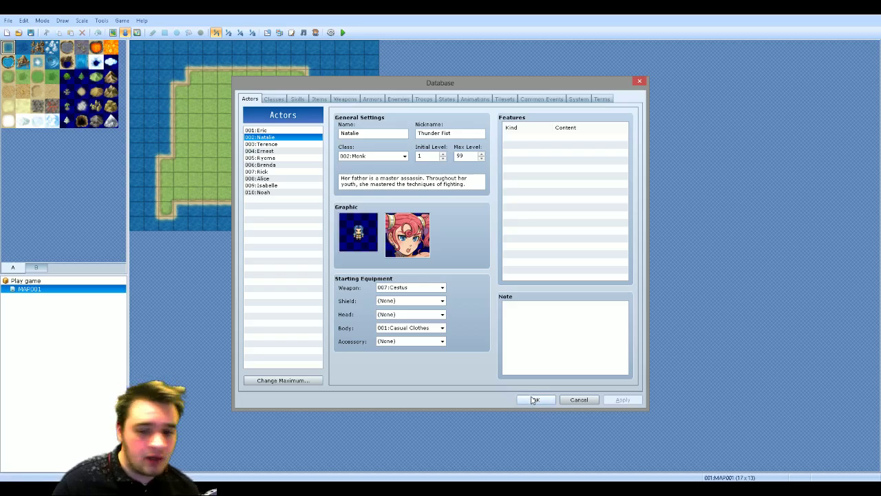
{"action": "left_click", "coordinate": [534, 400]}
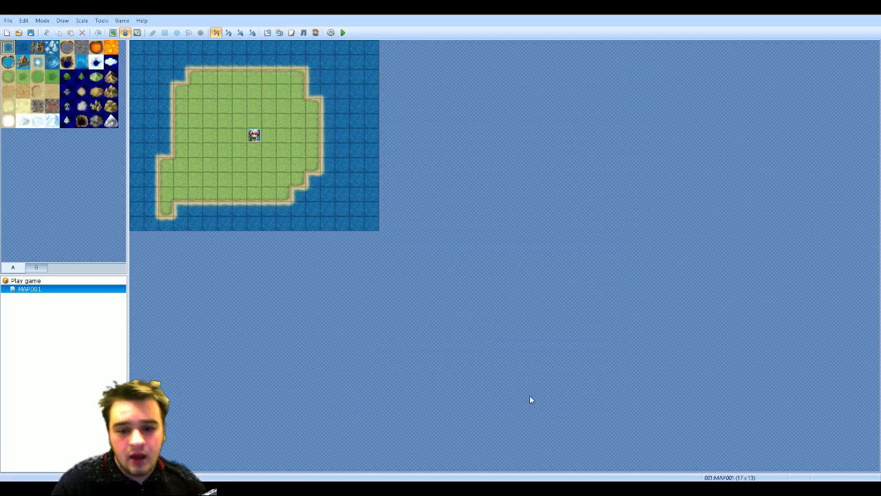
Step: Create a map event named NPC#1 using the top-middle sprite from Alexandra_Sprite_Sheet
{"action": "right_click", "coordinate": [256, 108]}
{"action": "left_click", "coordinate": [290, 113]}
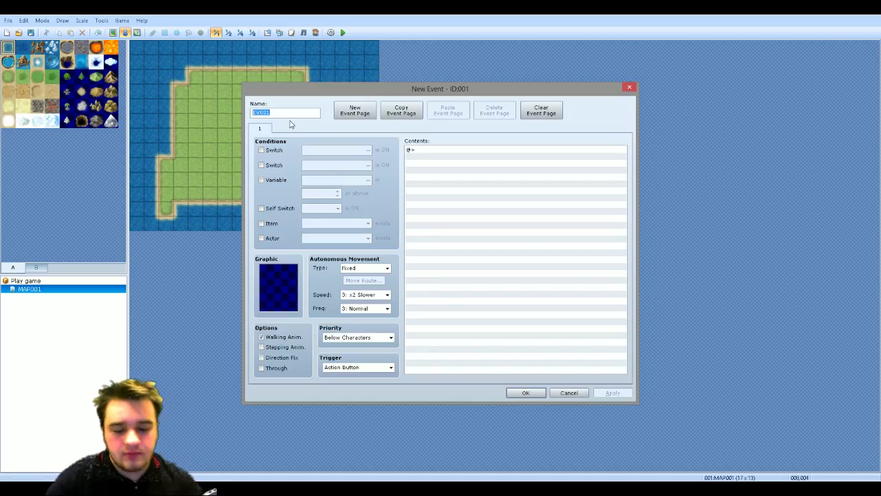
{"action": "type", "text": "NPC"}
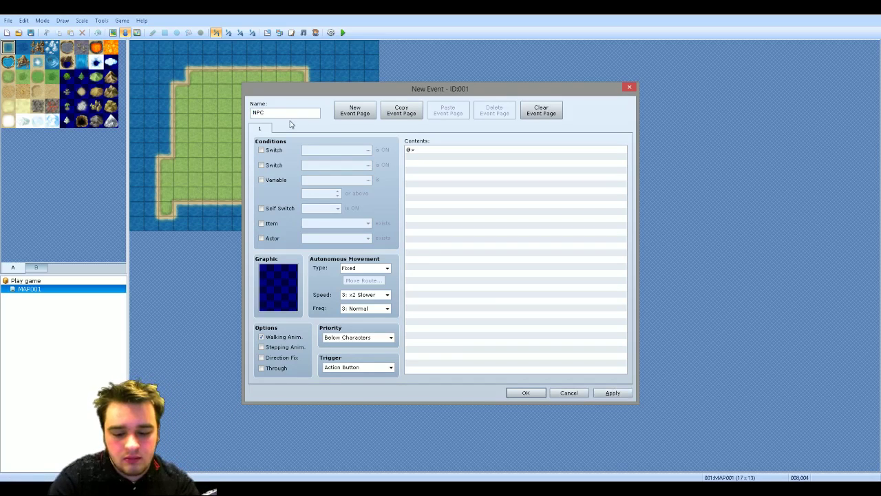
{"action": "type", "text": "#1"}
{"action": "double_click", "coordinate": [282, 295]}
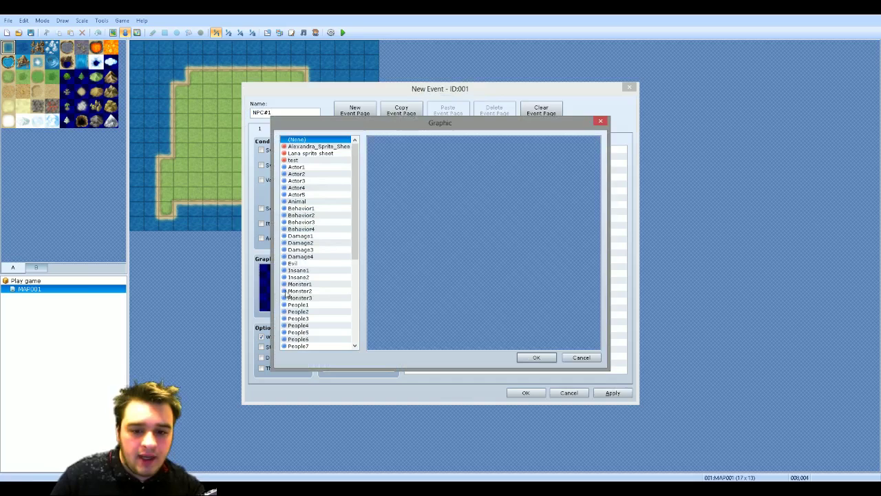
{"action": "left_click", "coordinate": [315, 146]}
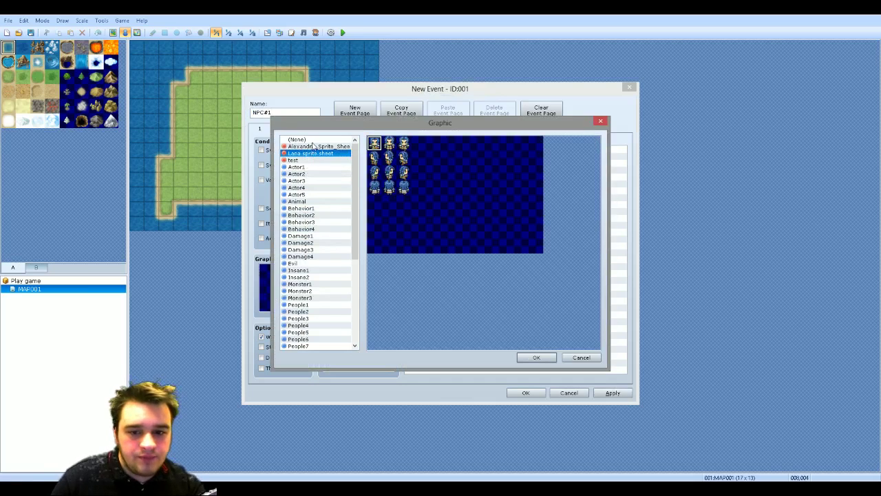
{"action": "left_click", "coordinate": [389, 173]}
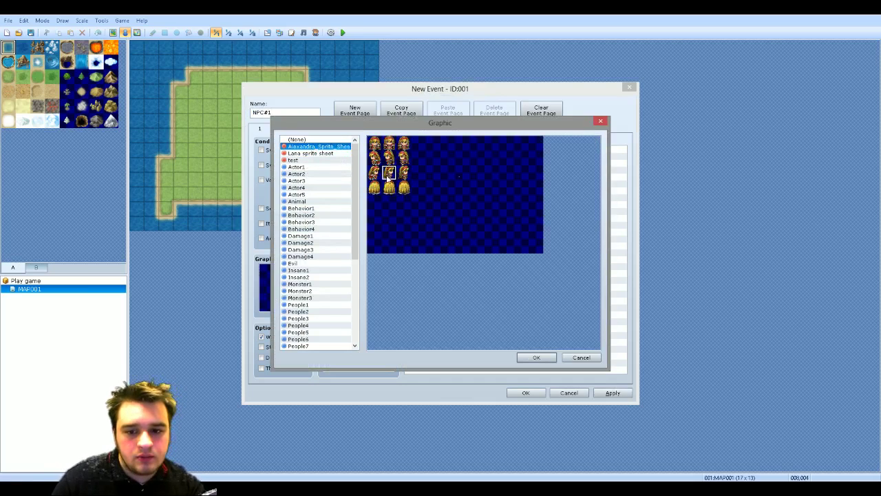
{"action": "left_click", "coordinate": [389, 145]}
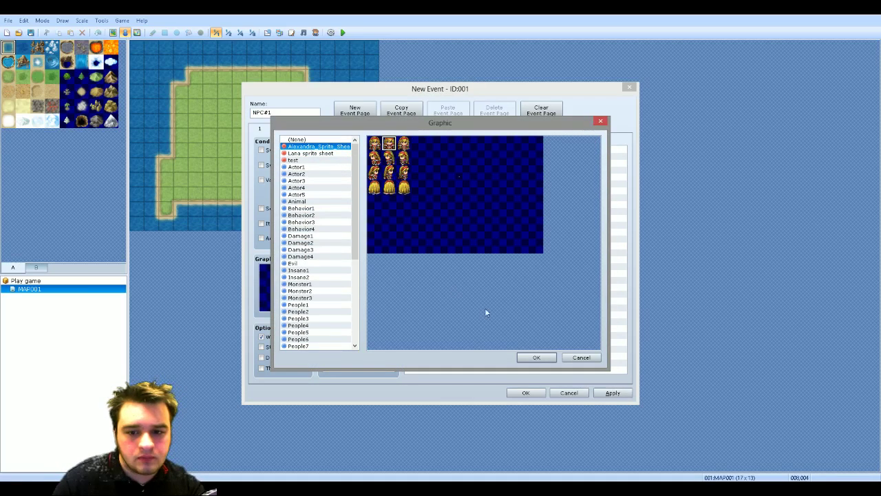
{"action": "left_click", "coordinate": [536, 357]}
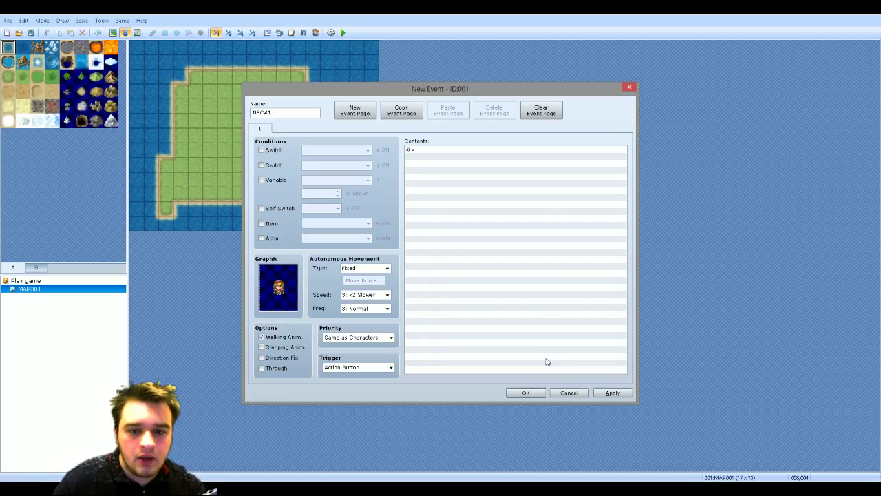
Step: Add a Show Text command saying 'Hello there!' to NPC#1 and apply it
{"action": "double_click", "coordinate": [420, 149]}
{"action": "left_click", "coordinate": [453, 163]}
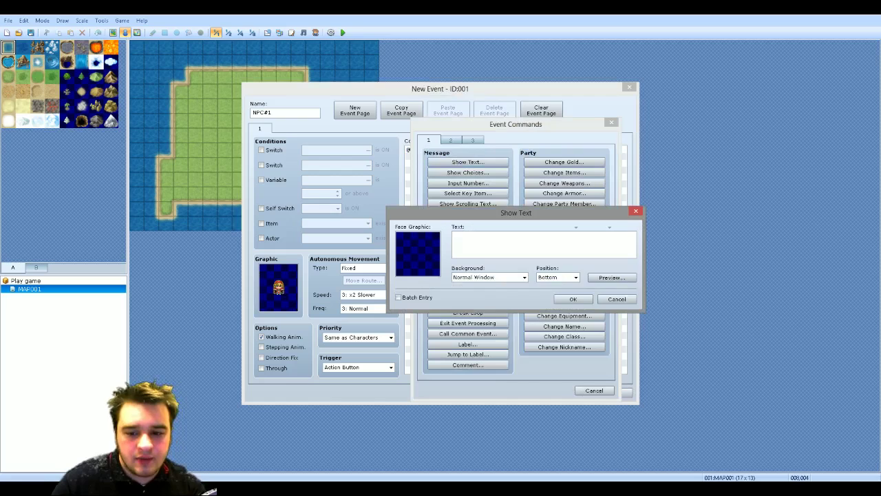
{"action": "type", "text": "Hello there!"}
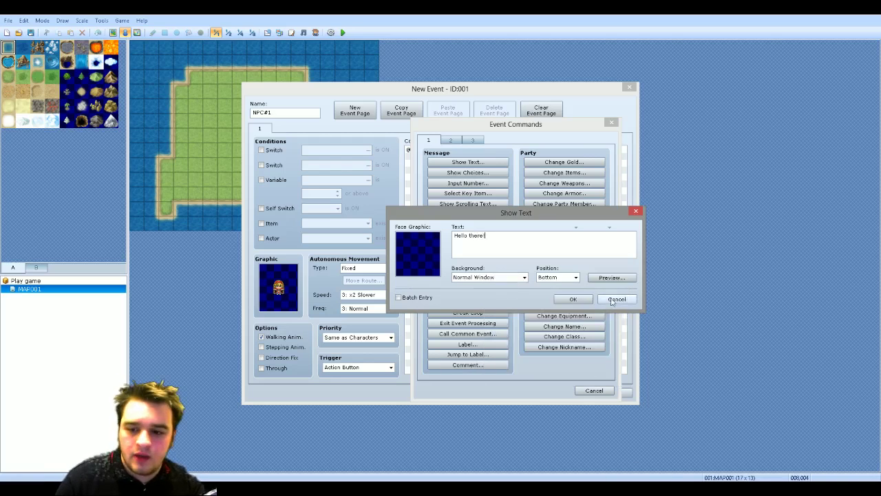
{"action": "left_click", "coordinate": [574, 301]}
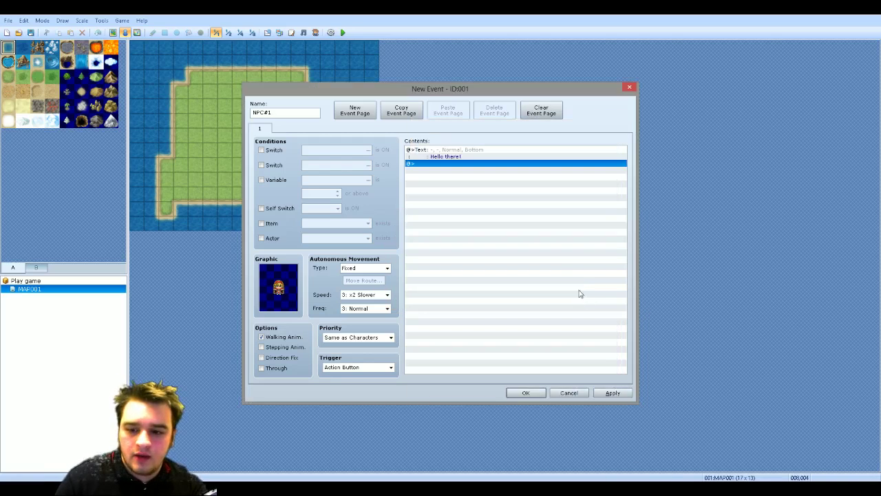
{"action": "left_click", "coordinate": [612, 392]}
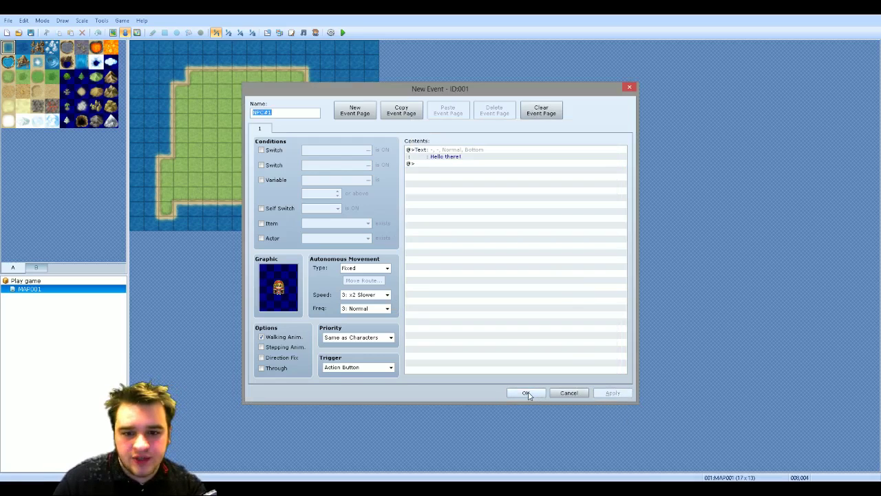
{"action": "right_click", "coordinate": [448, 153]}
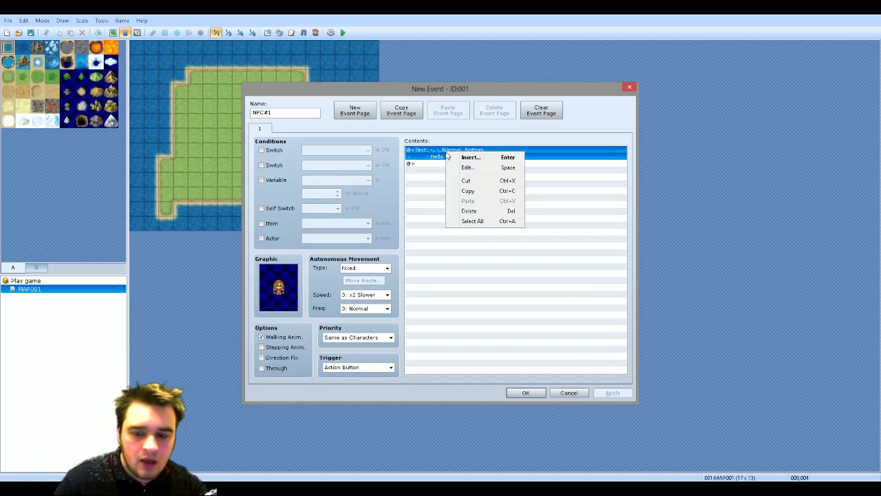
Step: Save the NPC event, then import the alexandra2 image into Graphics/Faces
{"action": "left_click", "coordinate": [534, 393]}
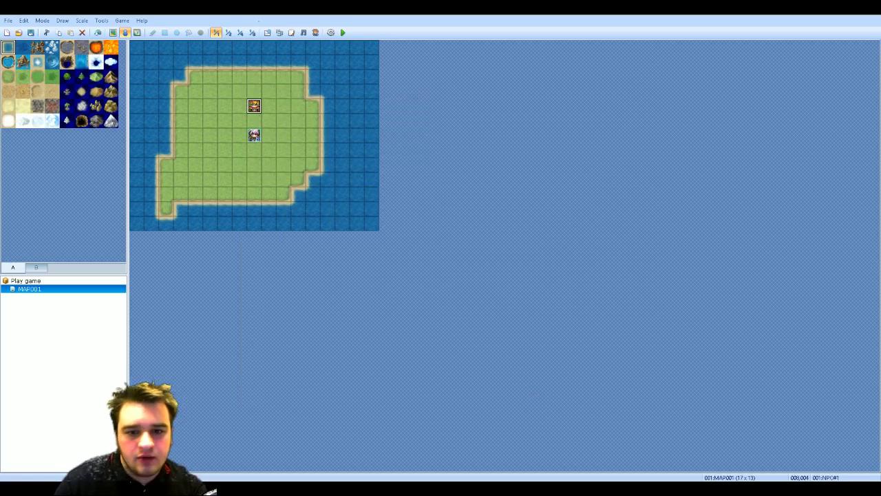
{"action": "left_click", "coordinate": [281, 33]}
{"action": "left_click", "coordinate": [384, 198]}
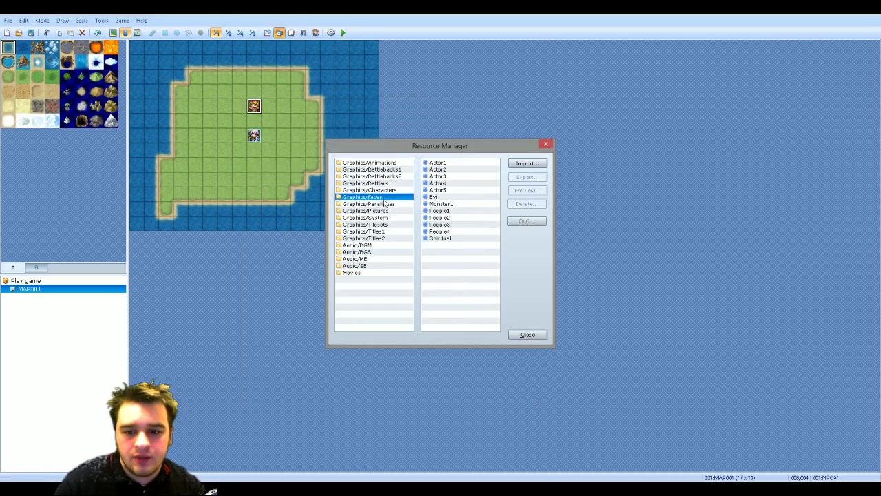
{"action": "left_click", "coordinate": [528, 164]}
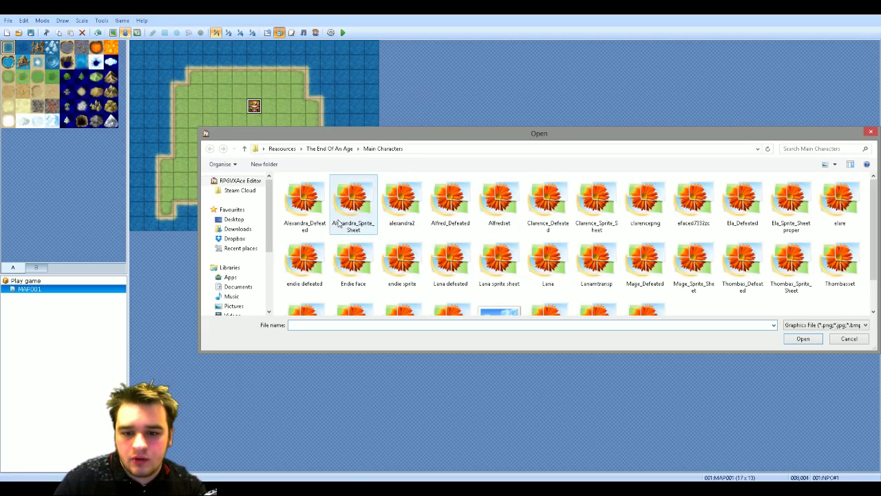
{"action": "double_click", "coordinate": [405, 207]}
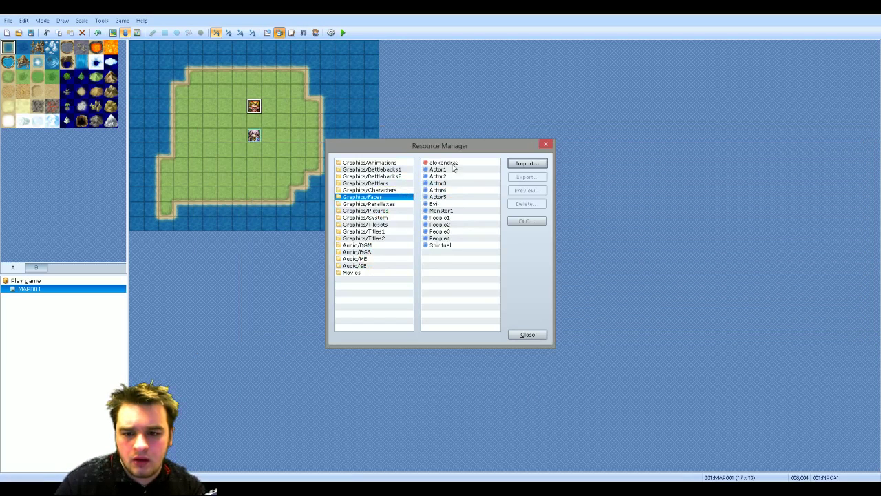
{"action": "left_click", "coordinate": [444, 162]}
{"action": "left_click", "coordinate": [526, 190]}
{"action": "left_click", "coordinate": [509, 299]}
{"action": "left_click", "coordinate": [527, 334]}
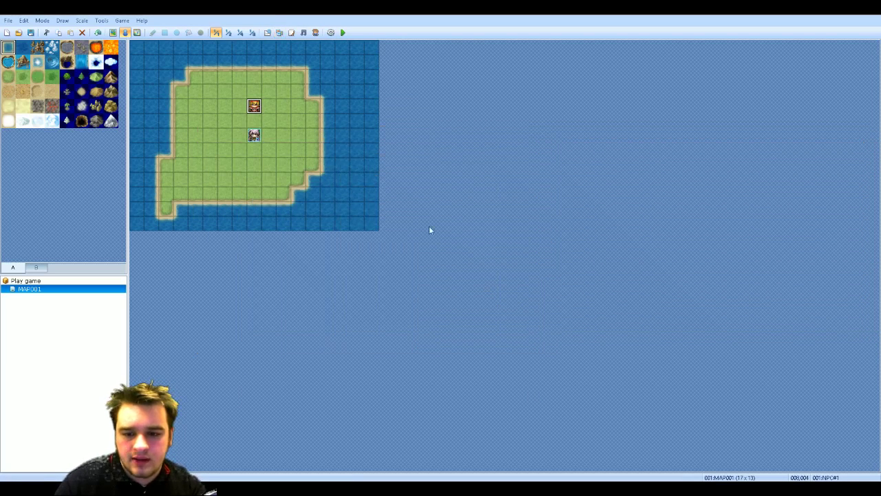
Step: Set alexandra2 as the face graphic for NPC#1's 'Hello there!' message
{"action": "right_click", "coordinate": [252, 107]}
{"action": "left_click", "coordinate": [276, 115]}
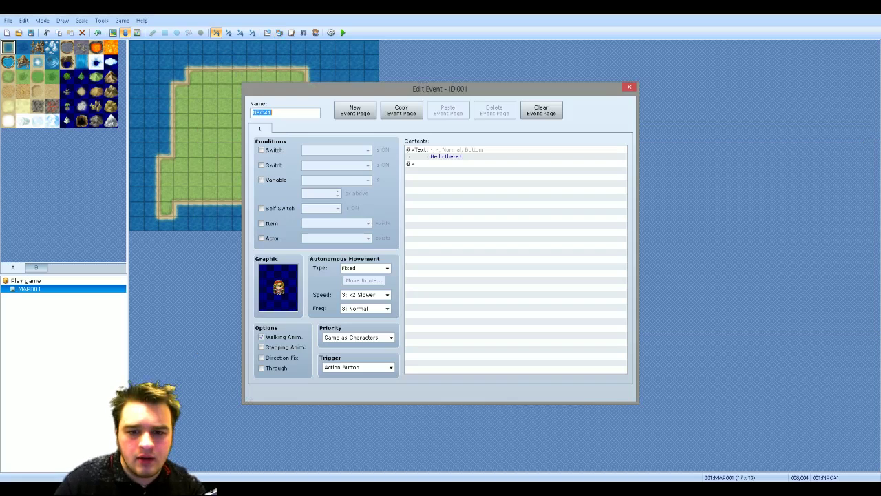
{"action": "left_click", "coordinate": [424, 151]}
{"action": "right_click", "coordinate": [424, 151]}
{"action": "left_click", "coordinate": [438, 165]}
{"action": "double_click", "coordinate": [417, 246]}
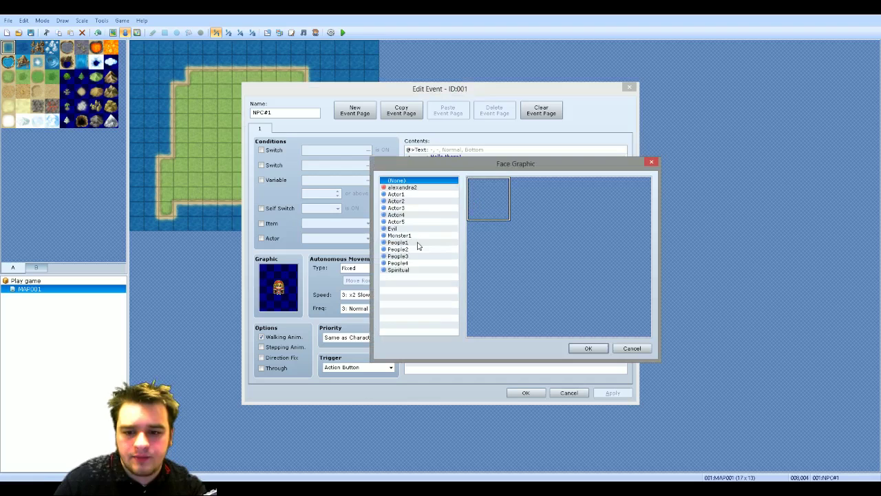
{"action": "left_click", "coordinate": [418, 188]}
{"action": "left_click", "coordinate": [585, 348]}
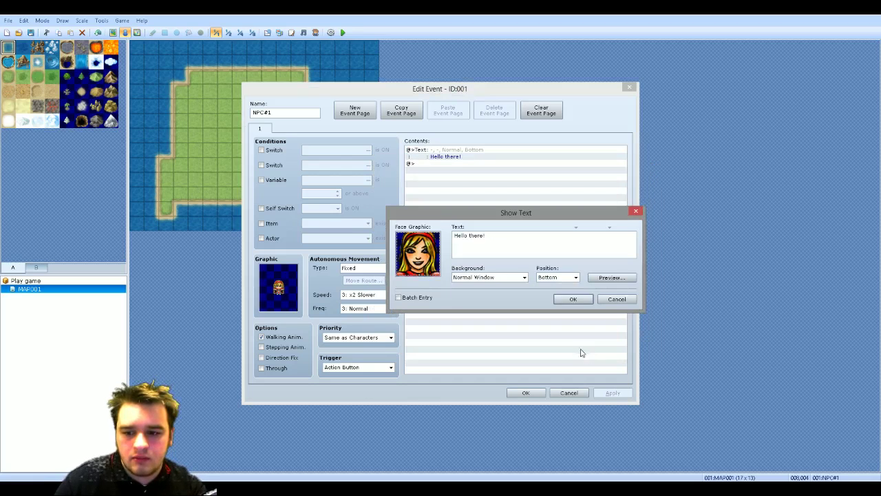
{"action": "left_click", "coordinate": [573, 299]}
Step: Save NPC#1, then cancel a Lana defeated image import and close the Resource Manager
{"action": "left_click", "coordinate": [525, 392]}
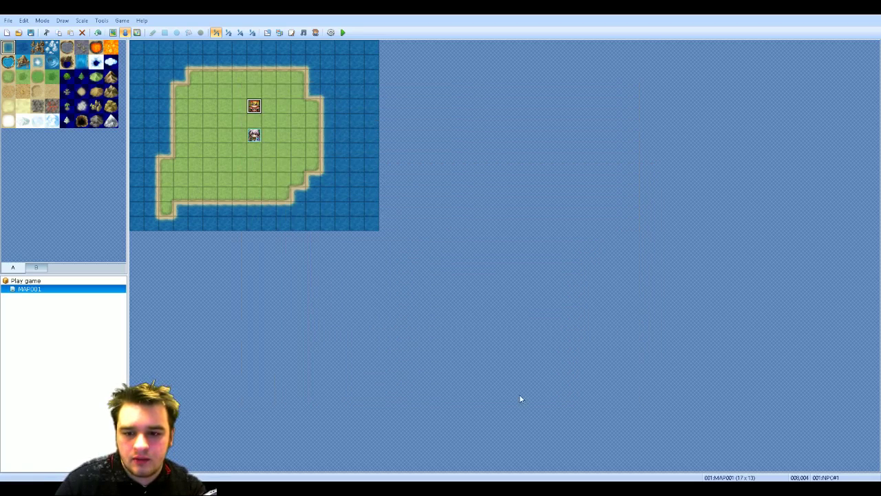
{"action": "left_click", "coordinate": [279, 32]}
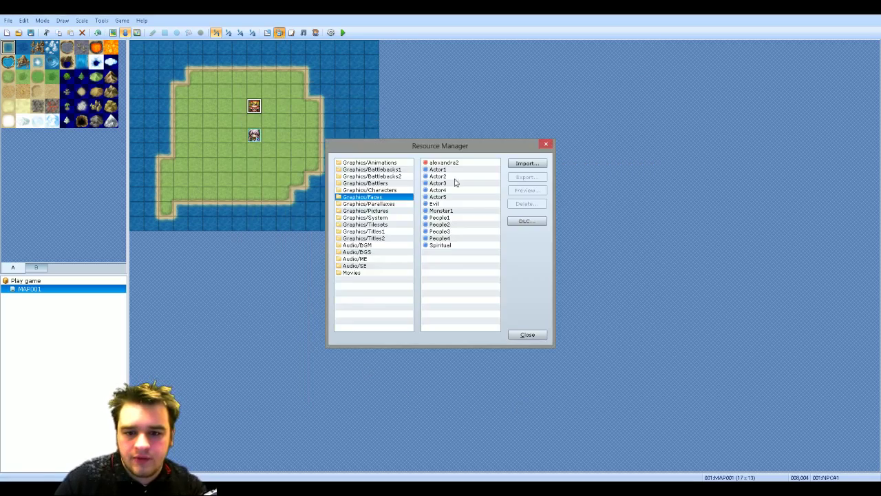
{"action": "left_click", "coordinate": [531, 165]}
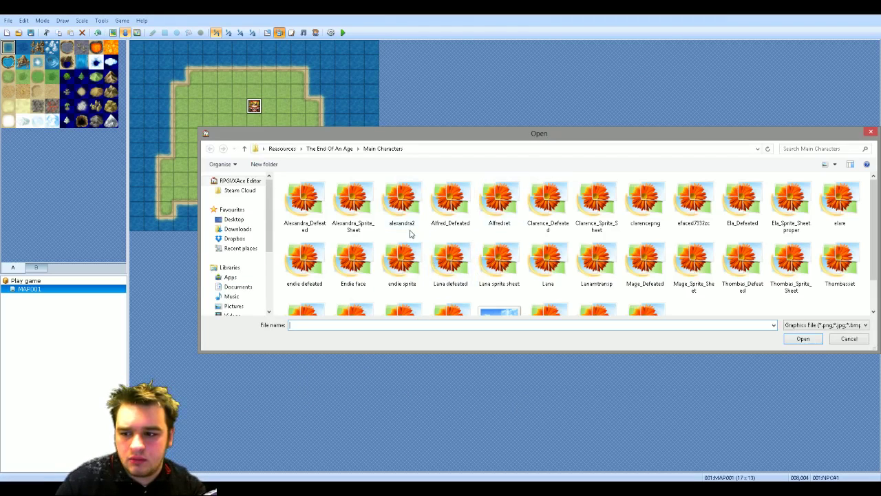
{"action": "left_click", "coordinate": [446, 269]}
{"action": "scroll", "coordinate": [447, 268], "scroll_direction": "down", "scroll_amount": 1}
{"action": "scroll", "coordinate": [447, 268], "scroll_direction": "up", "scroll_amount": 1}
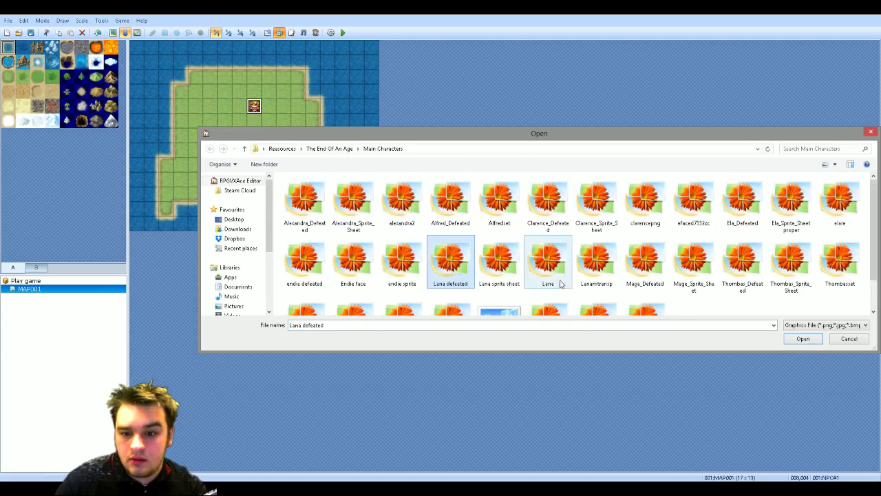
{"action": "left_click", "coordinate": [848, 339]}
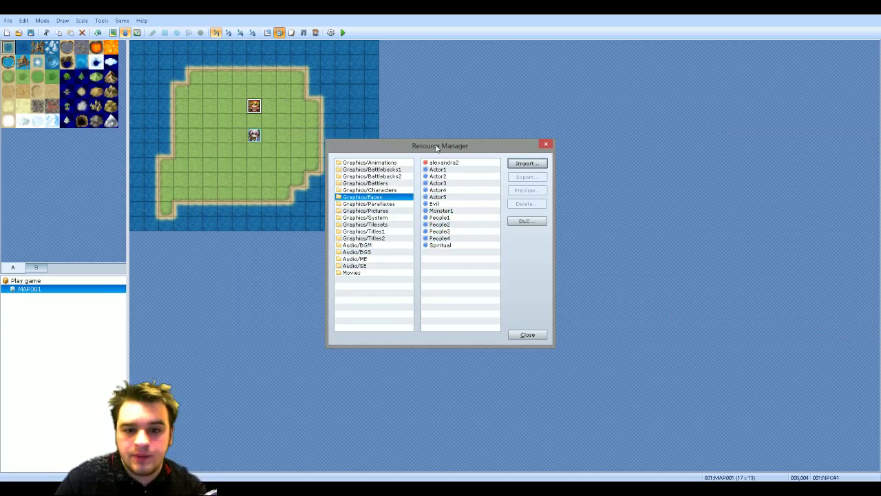
{"action": "left_click", "coordinate": [546, 144]}
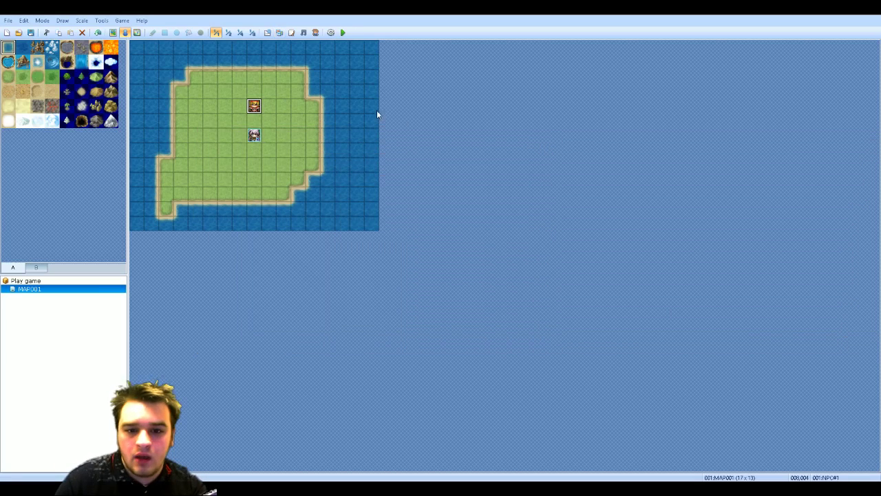
Step: Save the project and start a New Game playtest
{"action": "left_click", "coordinate": [343, 33]}
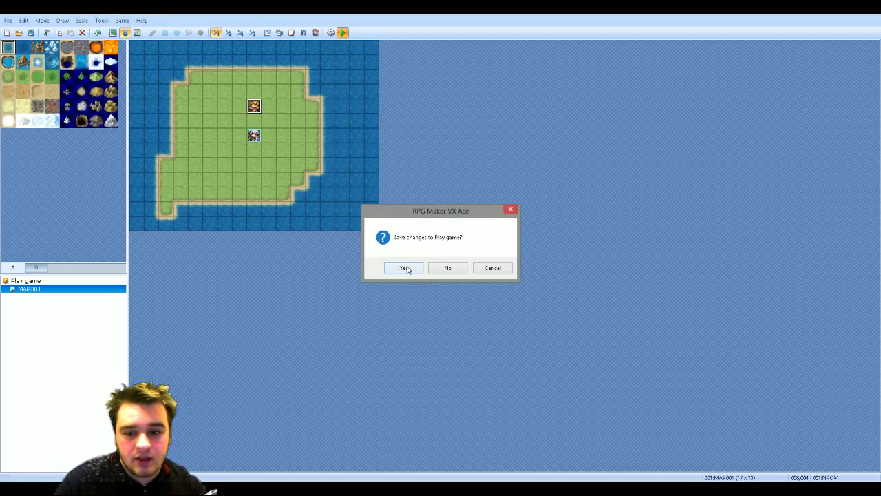
{"action": "left_click", "coordinate": [405, 268]}
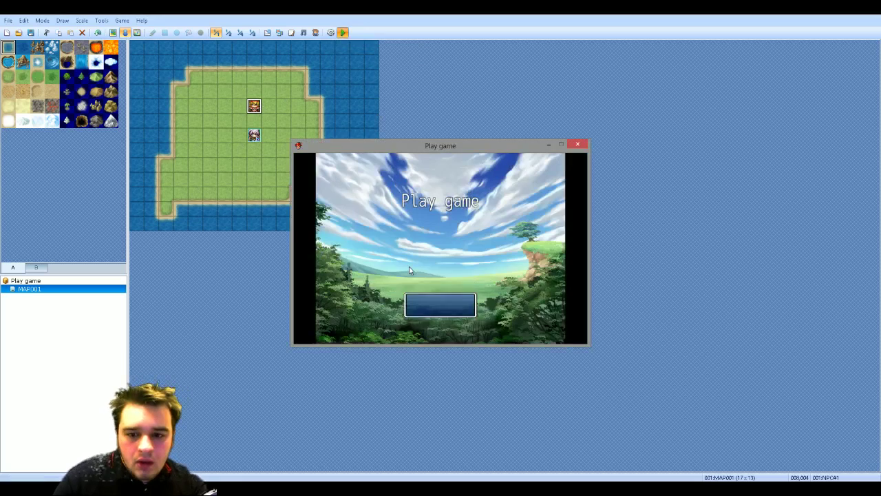
{"action": "key", "text": "Return"}
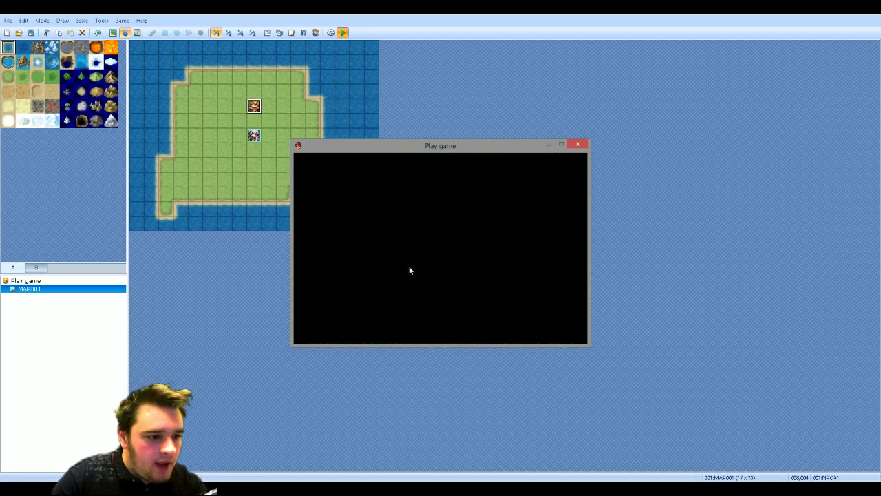
Step: Walk up to NPC#1 and talk to it twice, seeing 'Hello there!' with its face
{"action": "key", "text": "Up"}
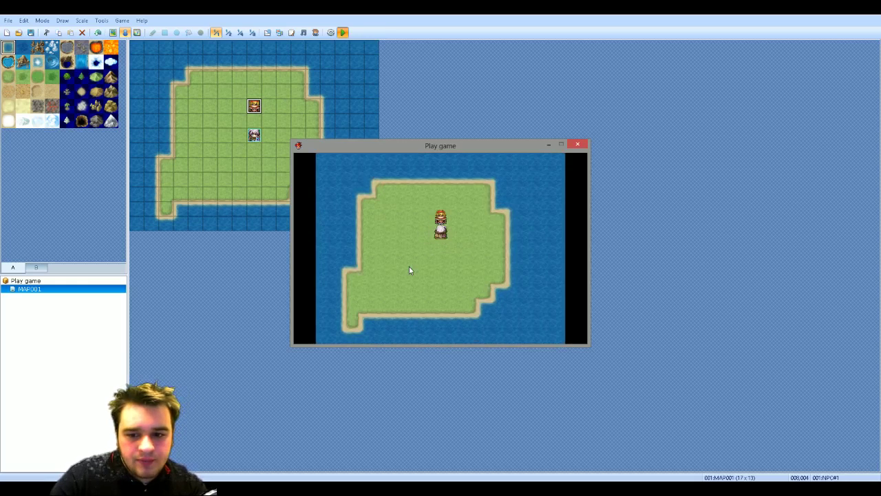
{"action": "key", "text": "Right"}
{"action": "key", "text": "Up"}
{"action": "key", "text": "Up"}
{"action": "key", "text": "Up"}
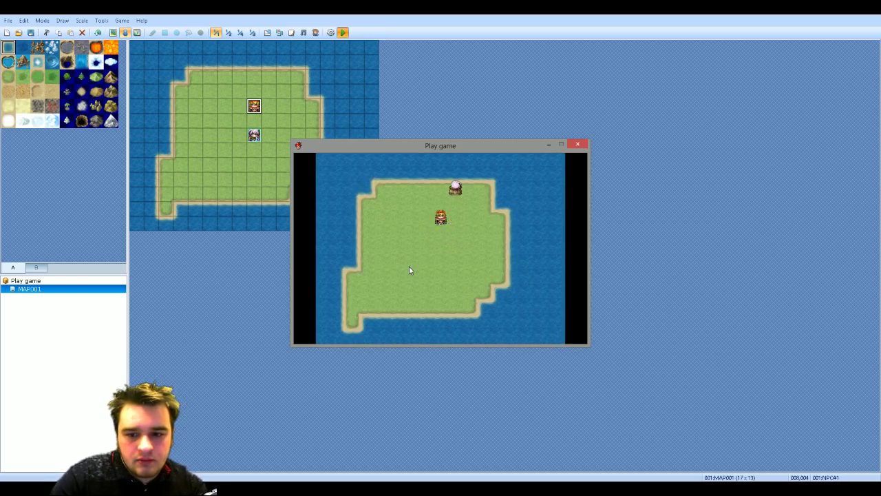
{"action": "key", "text": "Down"}
{"action": "key", "text": "Down"}
{"action": "key", "text": "Down"}
{"action": "key", "text": "Left"}
{"action": "key", "text": "Up"}
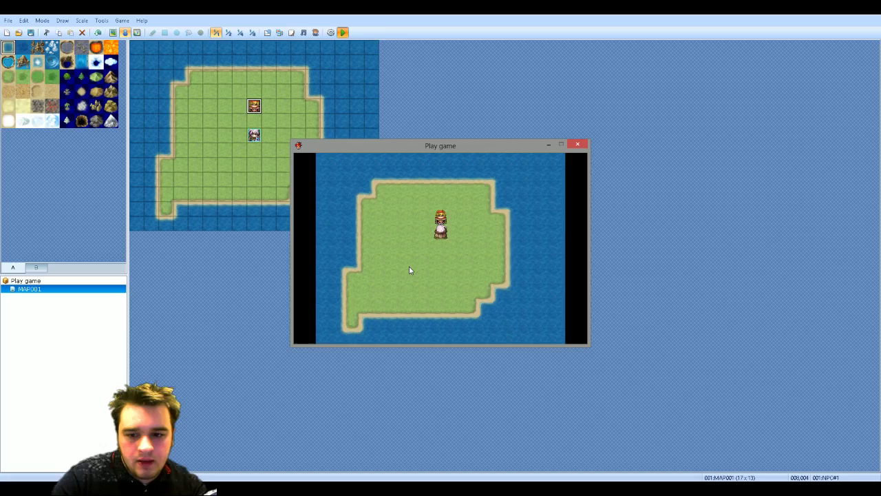
{"action": "key", "text": "Return"}
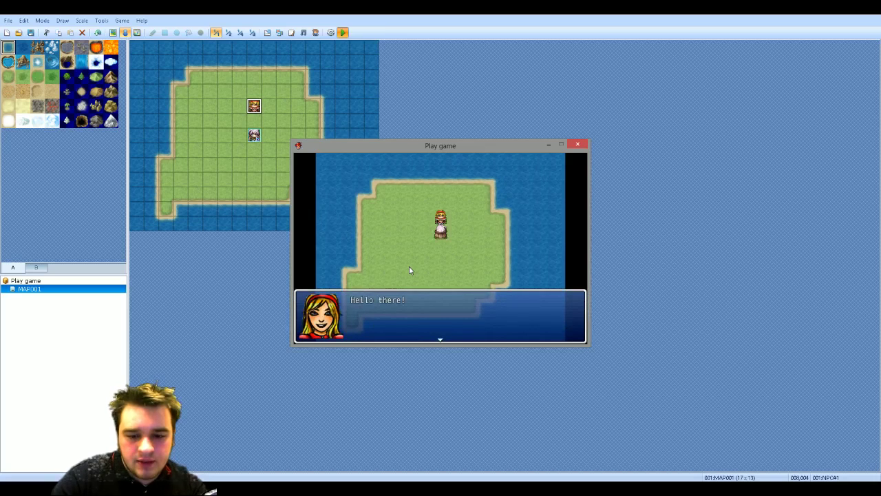
{"action": "key", "text": "Return"}
{"action": "key", "text": "Return"}
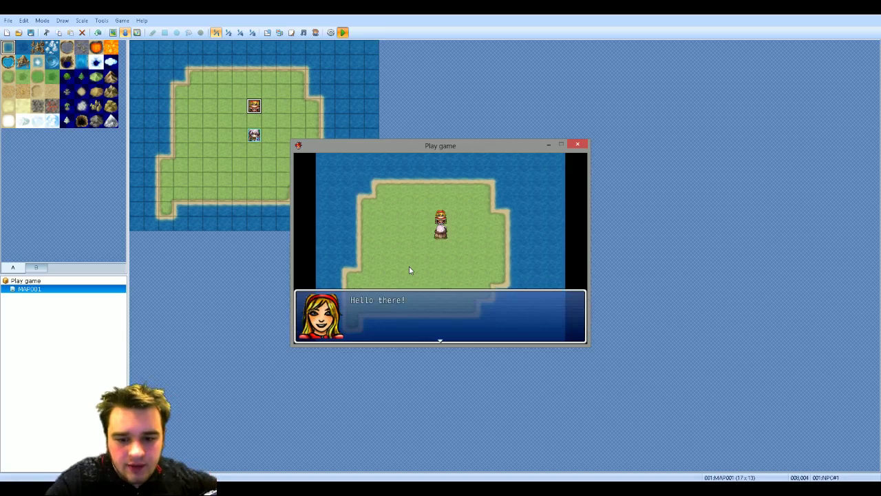
{"action": "key", "text": "Return"}
{"action": "key", "text": "Return"}
{"action": "key", "text": "Return"}
{"action": "key", "text": "Return"}
{"action": "key", "text": "Return"}
{"action": "key", "text": "Return"}
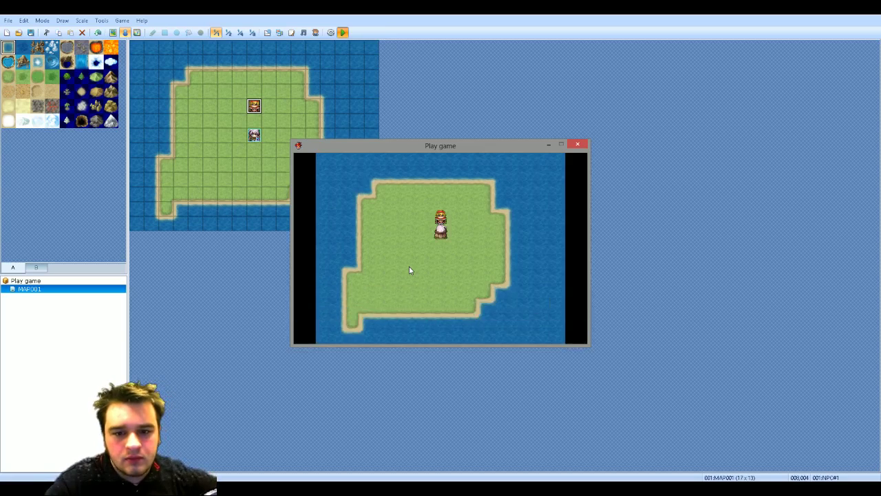
{"action": "key", "text": "Return"}
{"action": "key", "text": "Return"}
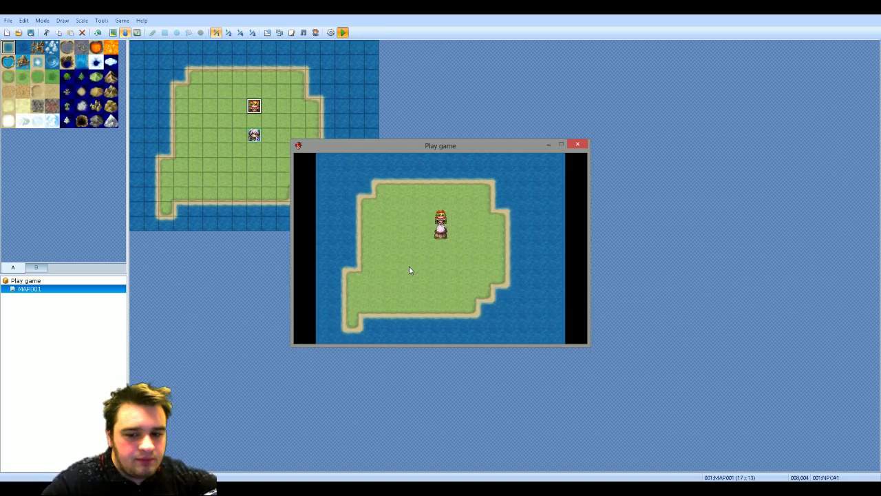
Step: Close the playtest and open the Database's Troops tab
{"action": "left_click", "coordinate": [579, 146]}
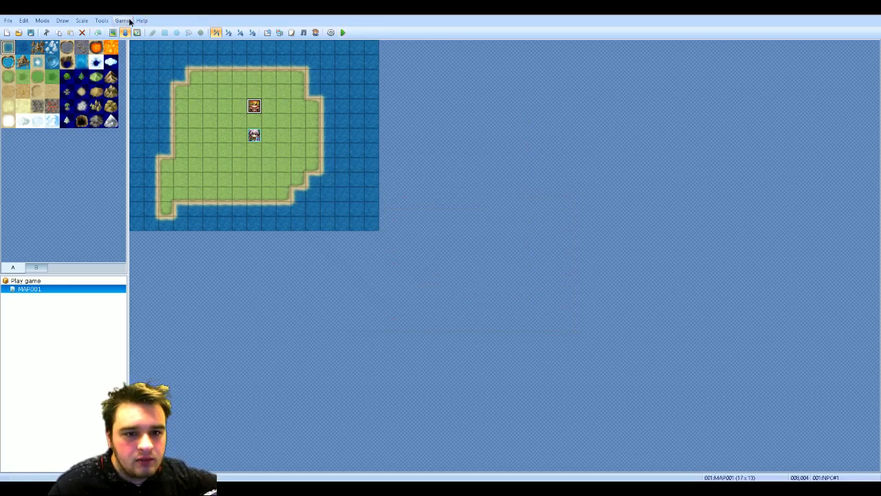
{"action": "left_click", "coordinate": [102, 21]}
{"action": "left_click", "coordinate": [119, 32]}
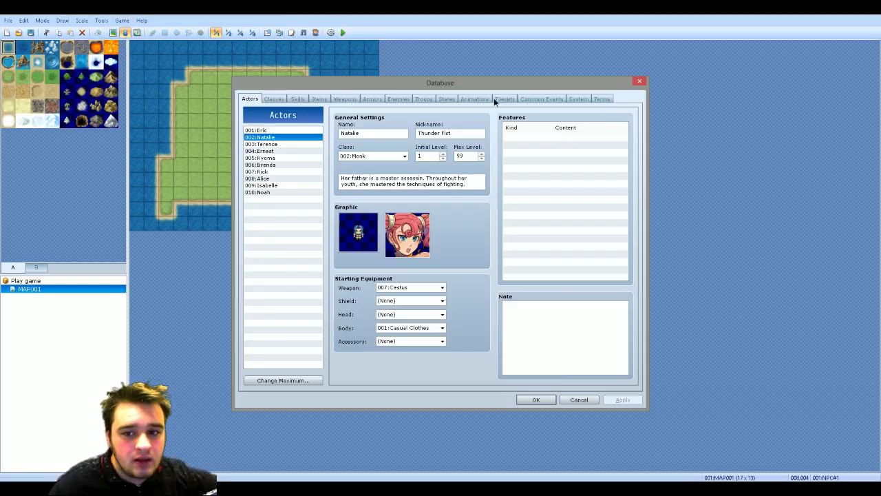
{"action": "left_click", "coordinate": [398, 99]}
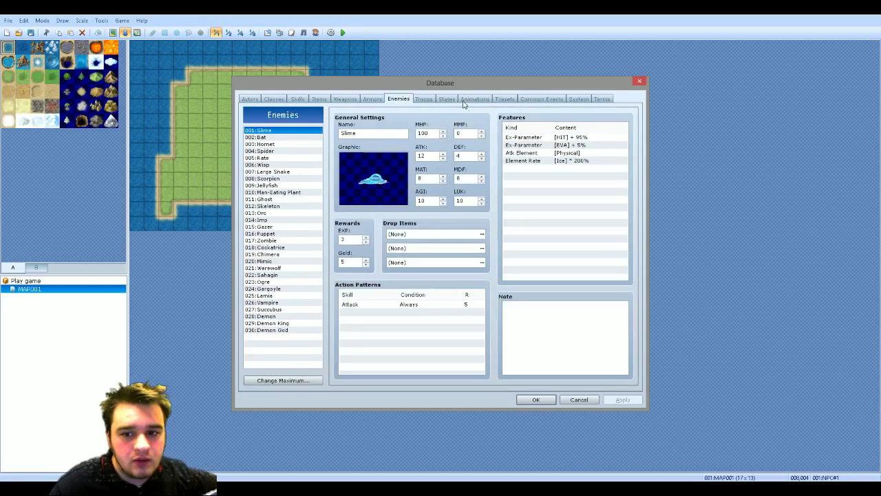
{"action": "left_click", "coordinate": [465, 102]}
{"action": "left_click", "coordinate": [433, 98]}
Step: Set up a Slime*2 battle test with Natalie in slot 2 and slots 3 and 4 set to (None)
{"action": "left_click", "coordinate": [571, 134]}
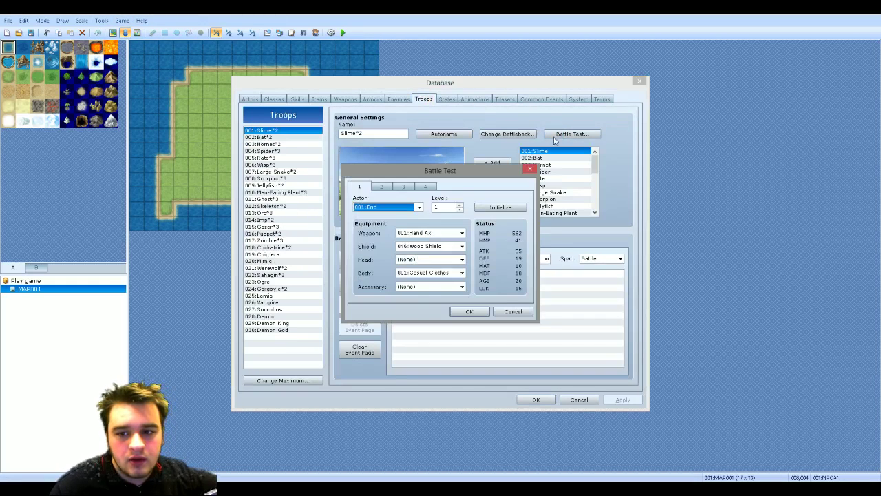
{"action": "left_click", "coordinate": [377, 188]}
{"action": "left_click", "coordinate": [390, 207]}
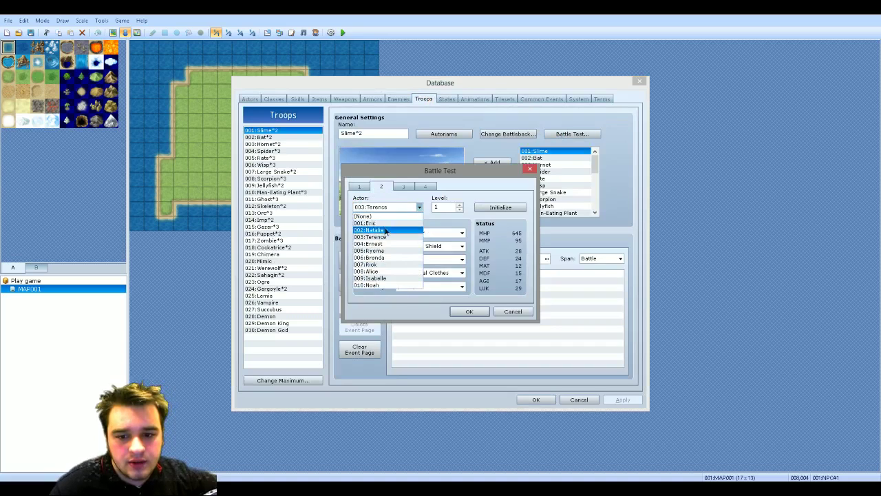
{"action": "left_click", "coordinate": [386, 230]}
{"action": "left_click", "coordinate": [401, 189]}
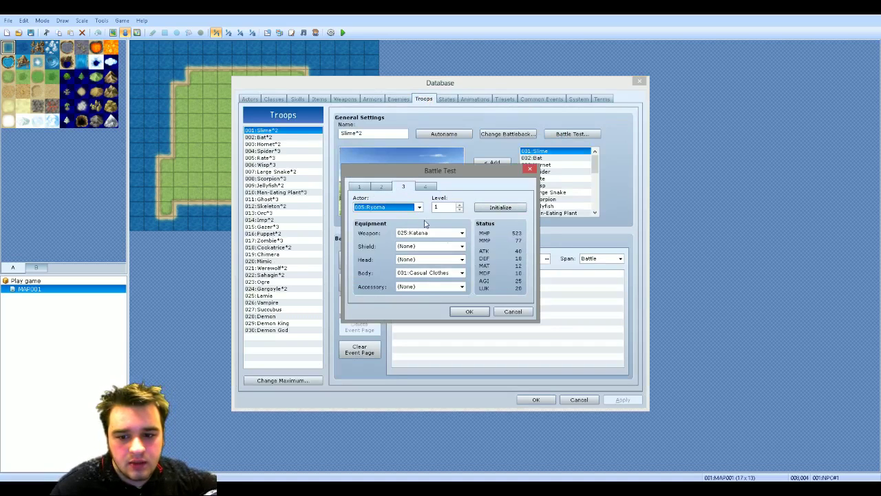
{"action": "left_click", "coordinate": [406, 207]}
{"action": "left_click", "coordinate": [402, 216]}
{"action": "left_click", "coordinate": [406, 207]}
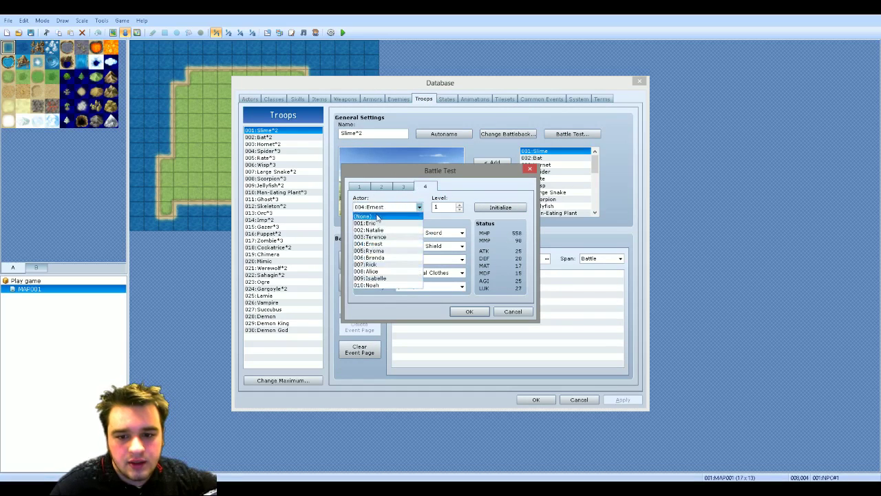
{"action": "left_click", "coordinate": [386, 251]}
{"action": "left_click", "coordinate": [406, 207]}
{"action": "left_click", "coordinate": [402, 216]}
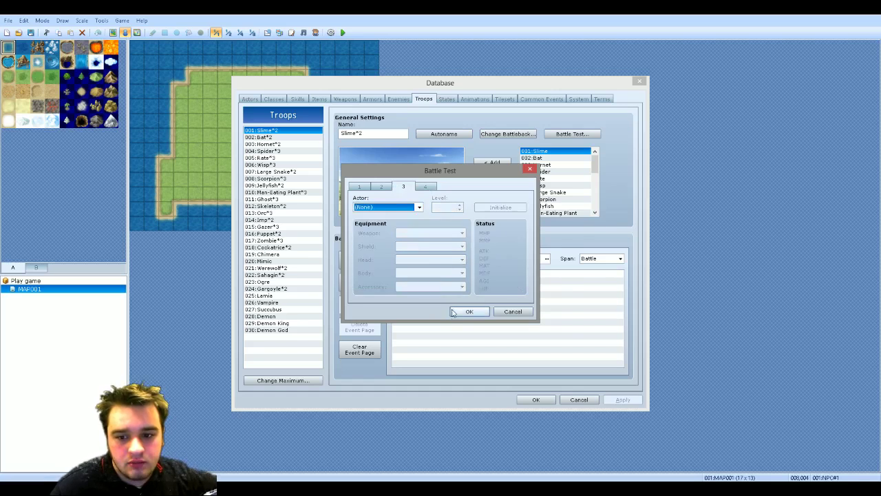
Step: Run the battle test, attack the first slime, and close the battle window
{"action": "left_click", "coordinate": [469, 311]}
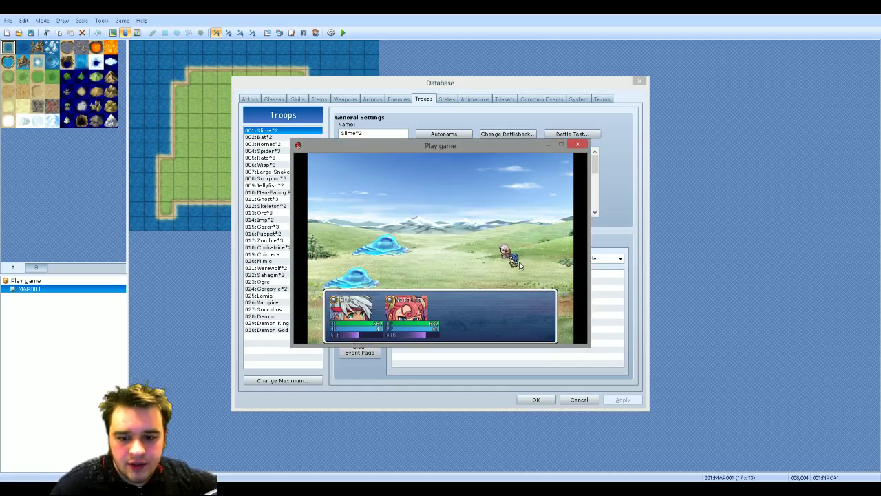
{"action": "key", "text": "Return"}
{"action": "key", "text": "Return"}
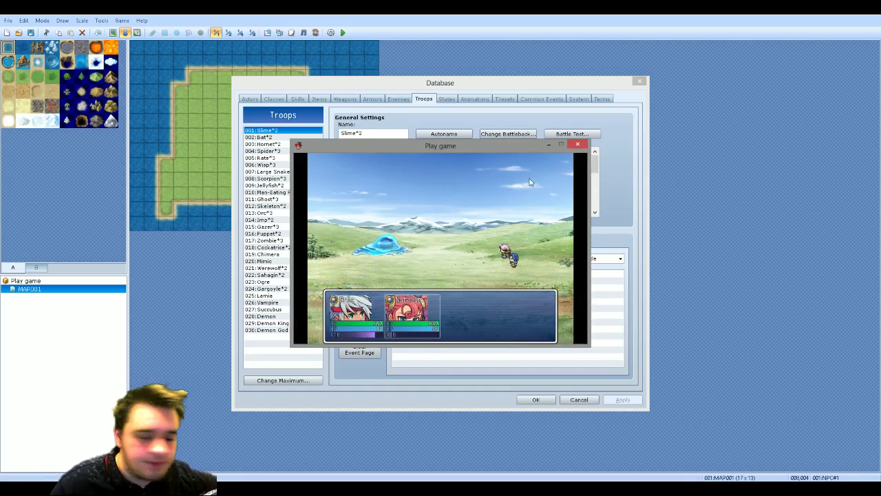
{"action": "left_click", "coordinate": [577, 144]}
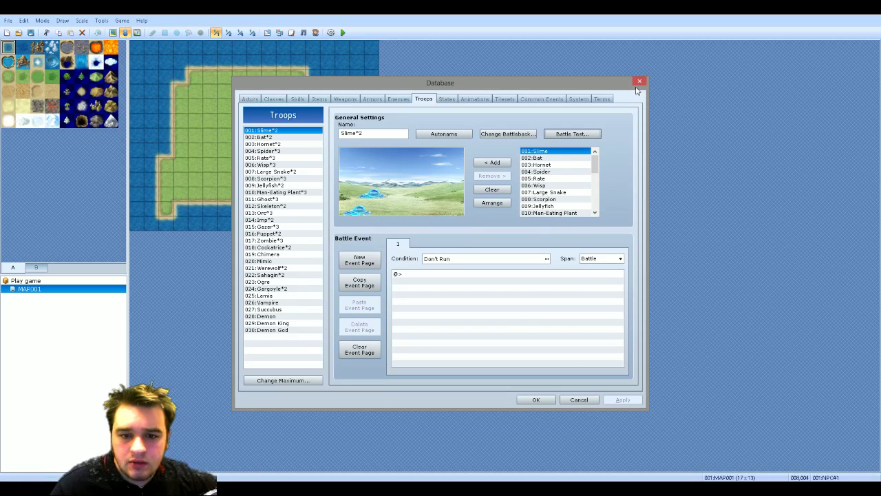
Step: Browse the Lamia enemy's battler graphics without changing anything, then close the Database
{"action": "left_click", "coordinate": [396, 100]}
{"action": "left_click", "coordinate": [291, 207]}
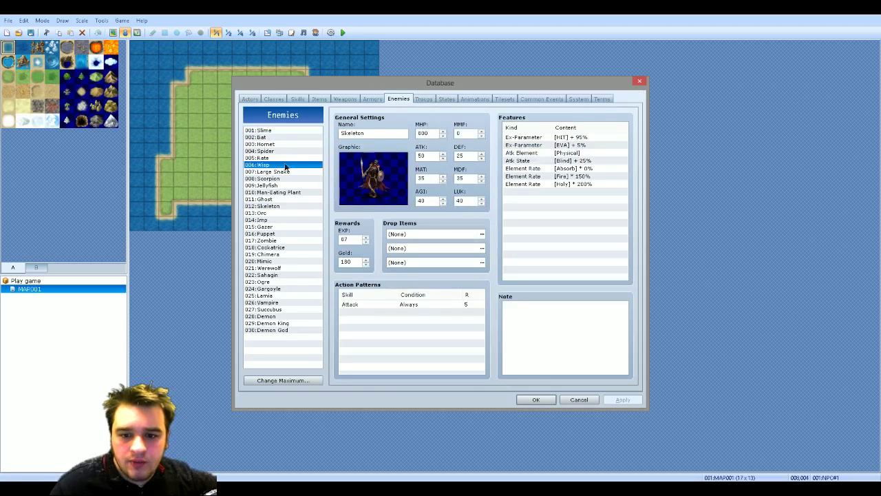
{"action": "left_click", "coordinate": [279, 187]}
{"action": "left_click", "coordinate": [282, 234]}
{"action": "left_click", "coordinate": [261, 296]}
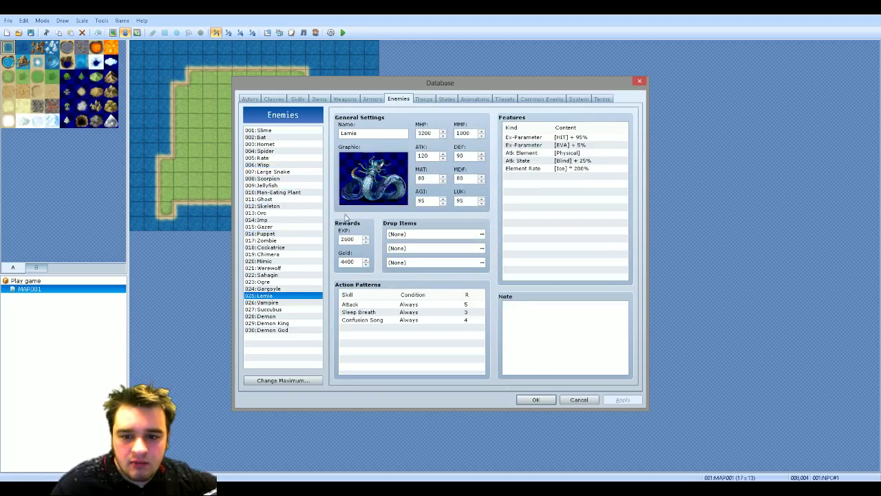
{"action": "double_click", "coordinate": [371, 179]}
{"action": "left_click", "coordinate": [327, 201]}
{"action": "scroll", "coordinate": [328, 205], "scroll_direction": "up", "scroll_amount": 10}
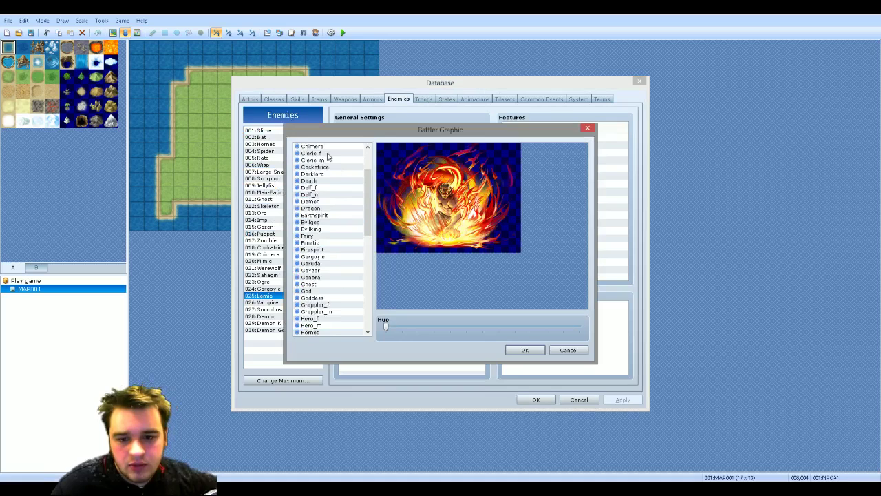
{"action": "left_click", "coordinate": [330, 167]}
{"action": "left_click", "coordinate": [587, 128]}
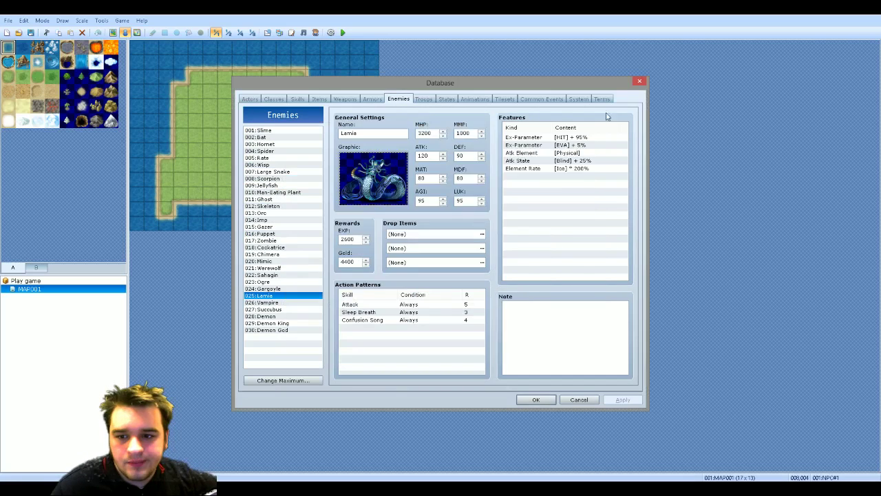
{"action": "left_click", "coordinate": [639, 81]}
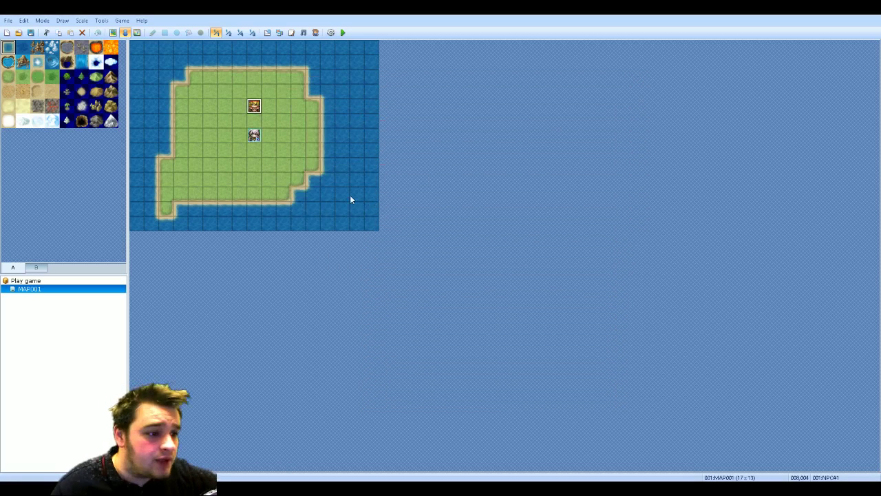